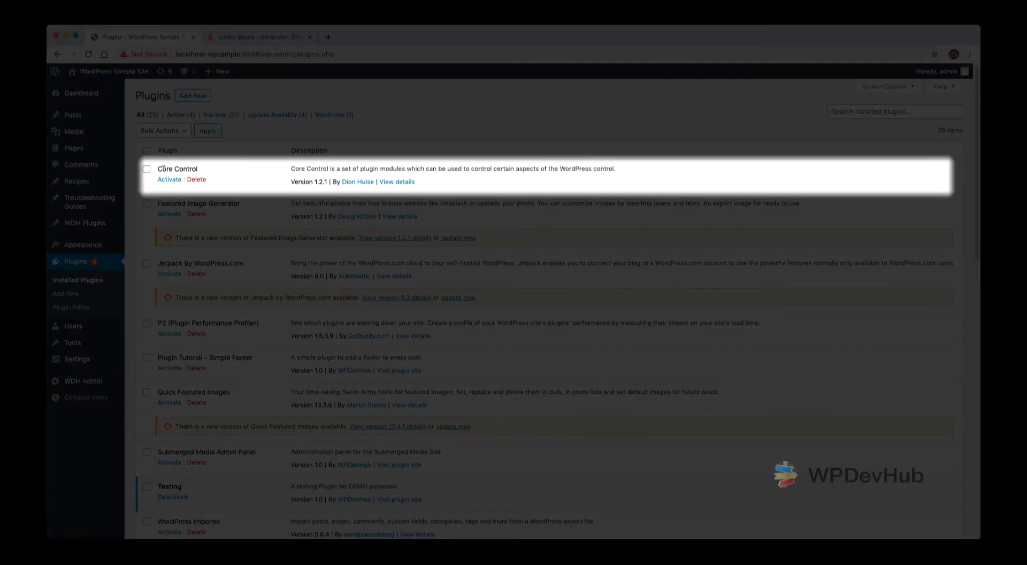
Examine the installed plugins list, including the names and available actions of Core Control, Featured Image Generator and Jetpack by WordPress.com
{"action": "left_click_drag", "start_coordinate": [162, 168], "coordinate": [203, 168]}
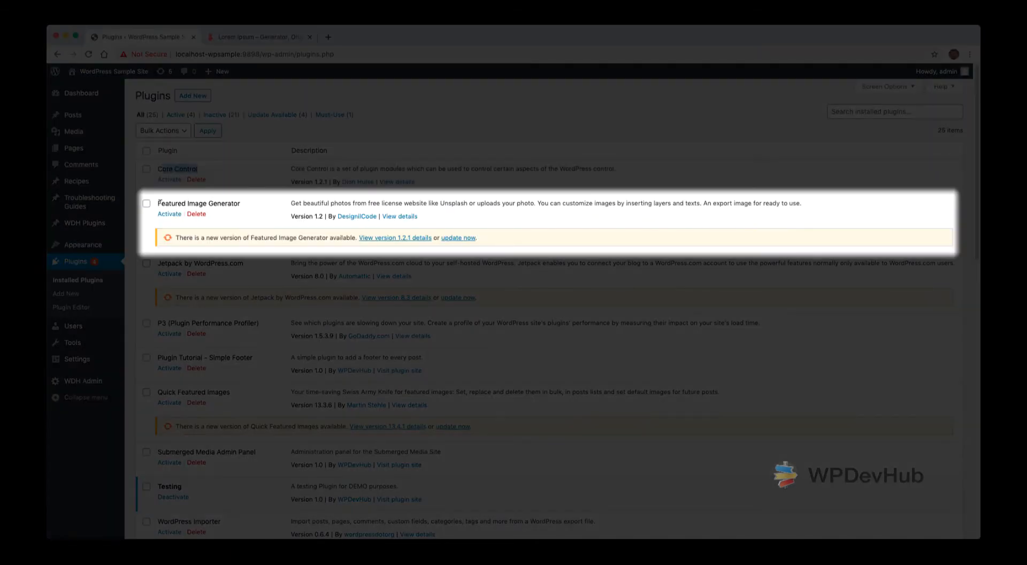
{"action": "left_click_drag", "start_coordinate": [161, 203], "coordinate": [238, 203]}
{"action": "left_click_drag", "start_coordinate": [161, 263], "coordinate": [228, 263]}
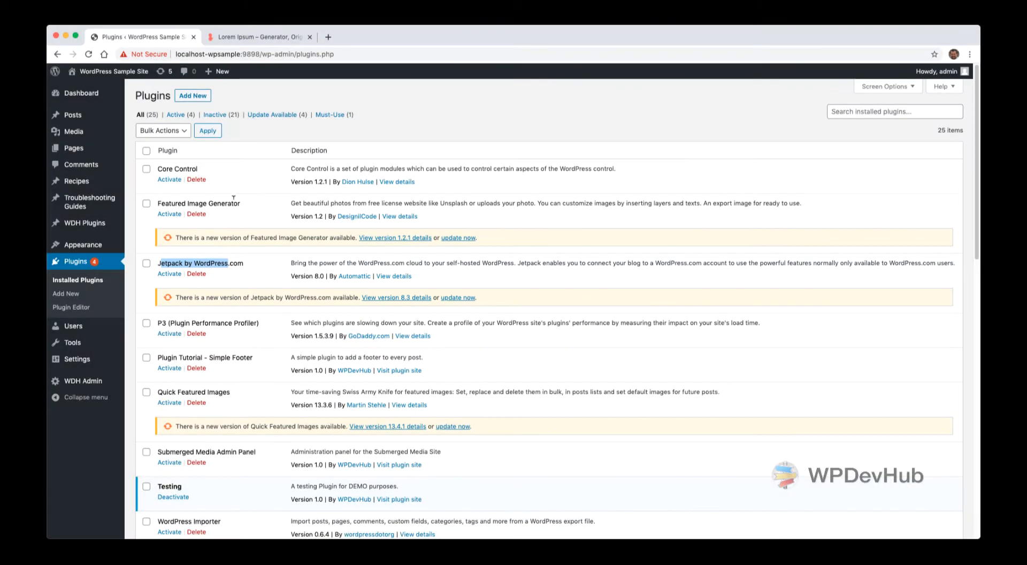
{"action": "left_click_drag", "start_coordinate": [234, 204], "coordinate": [170, 204]}
{"action": "left_click", "coordinate": [159, 205]}
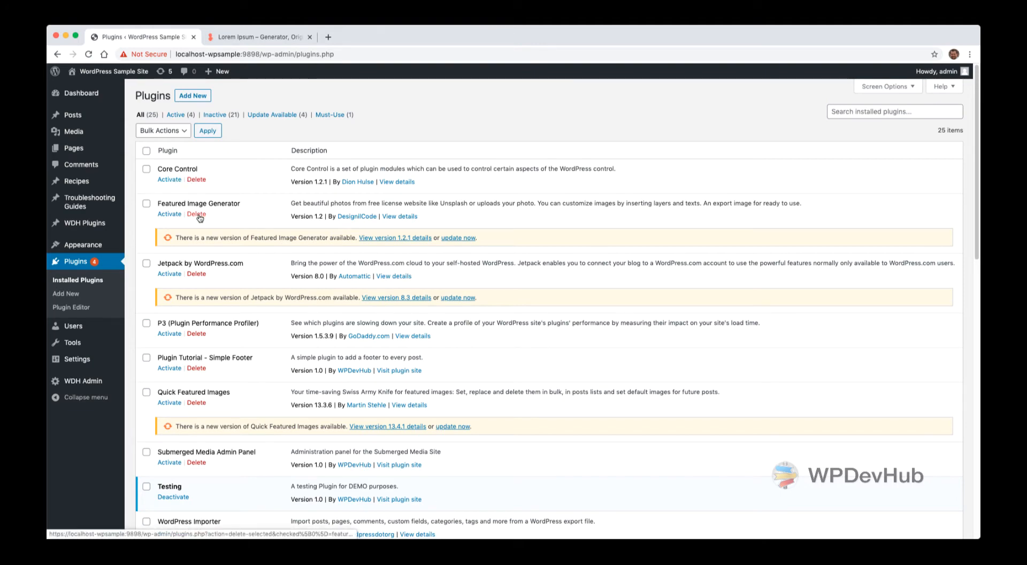
{"action": "scroll", "coordinate": [199, 216], "scroll_direction": "down", "scroll_amount": 1}
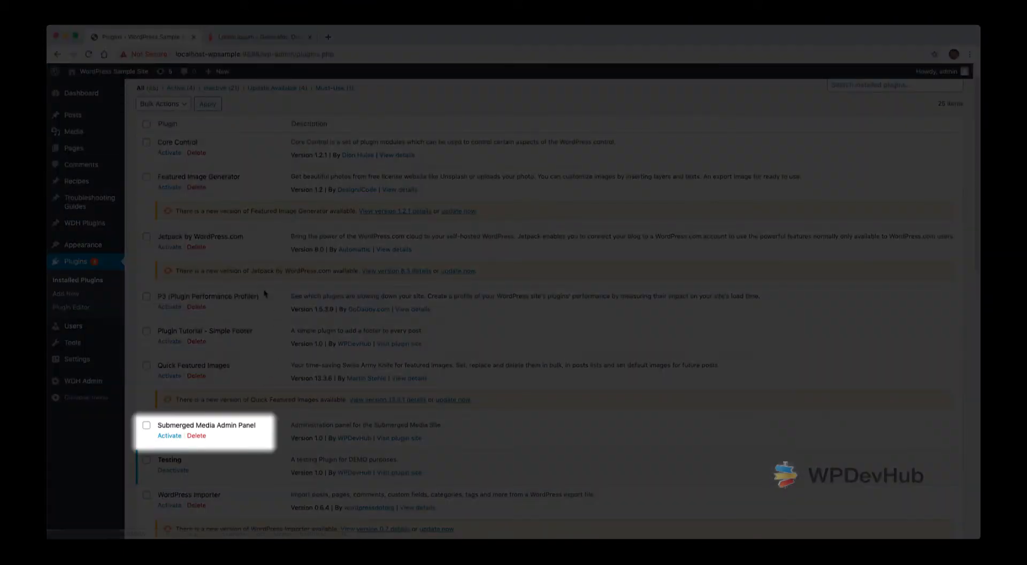
{"action": "scroll", "coordinate": [266, 302], "scroll_direction": "up", "scroll_amount": 1}
{"action": "scroll", "coordinate": [266, 303], "scroll_direction": "up", "scroll_amount": 1}
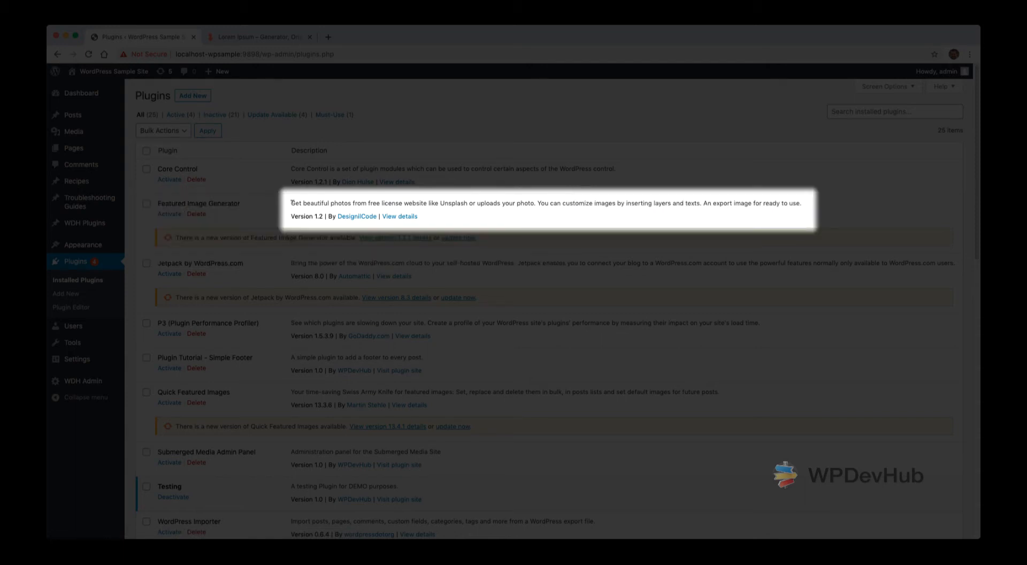
Review the description, version and author of Featured Image Generator, plus the details of the remaining installed plugins
{"action": "left_click_drag", "start_coordinate": [291, 203], "coordinate": [807, 204]}
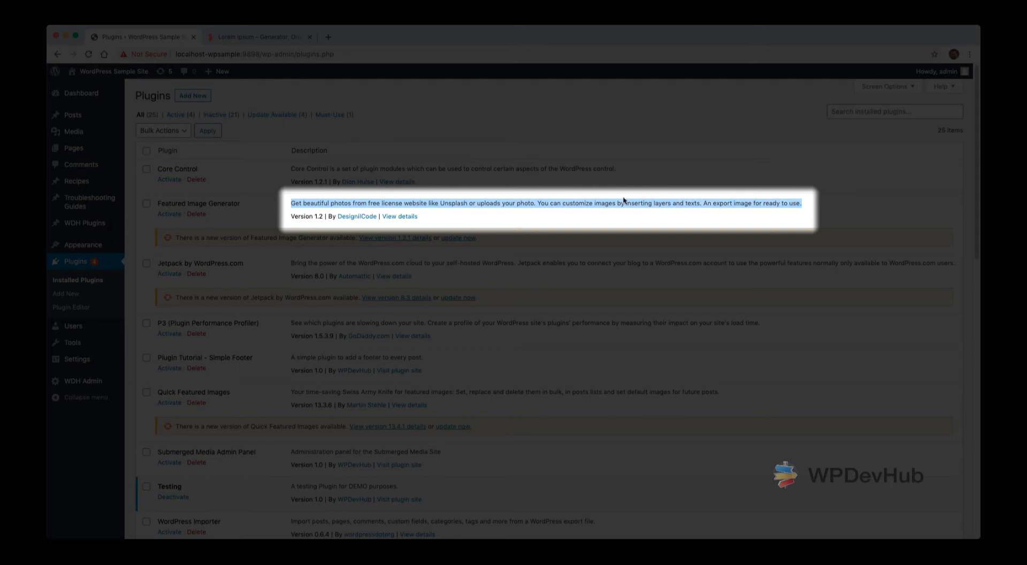
{"action": "left_click_drag", "start_coordinate": [292, 216], "coordinate": [379, 216]}
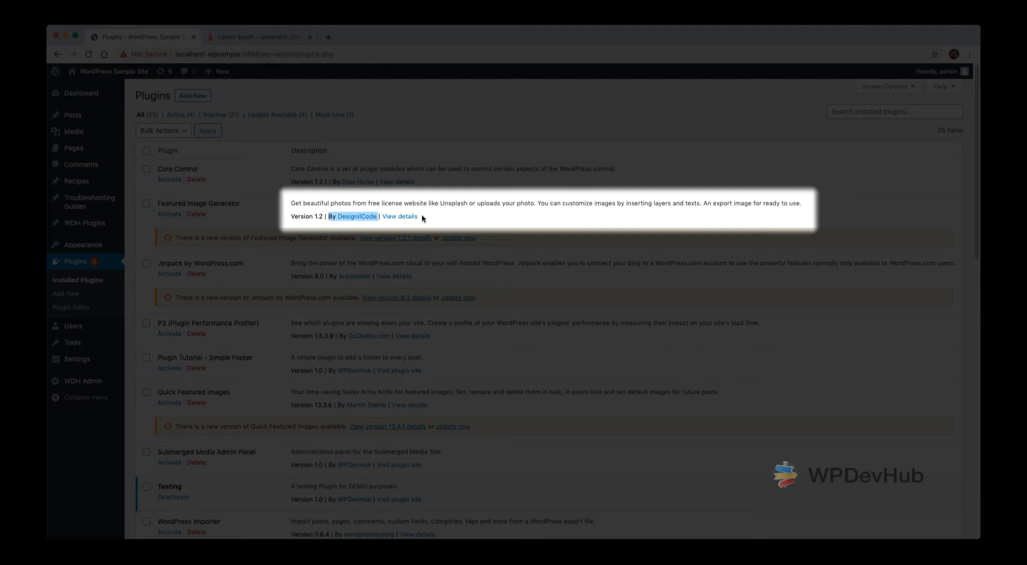
{"action": "left_click", "coordinate": [455, 213]}
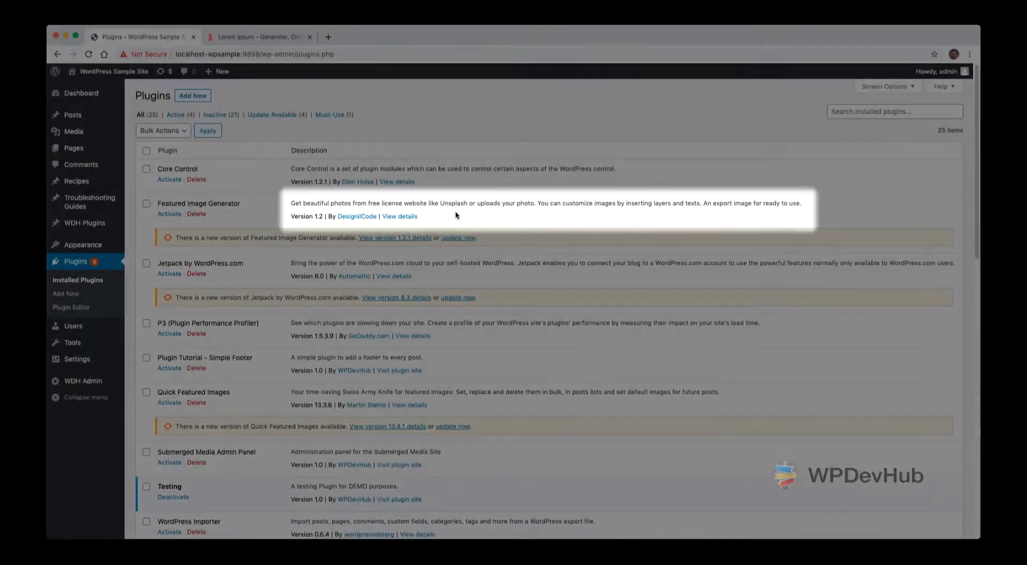
{"action": "scroll", "coordinate": [470, 270], "scroll_direction": "down", "scroll_amount": 1}
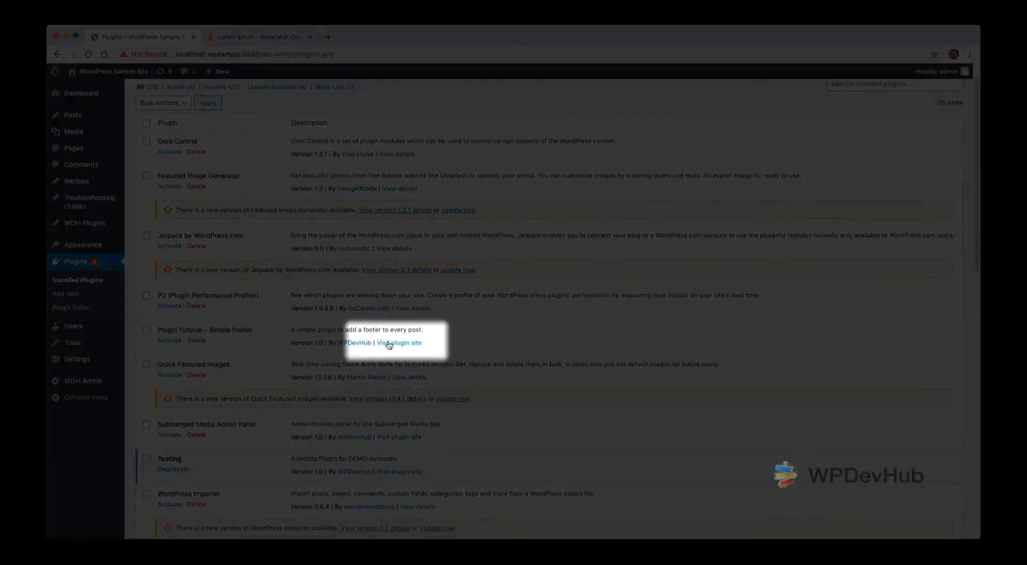
{"action": "scroll", "coordinate": [406, 346], "scroll_direction": "down", "scroll_amount": 1}
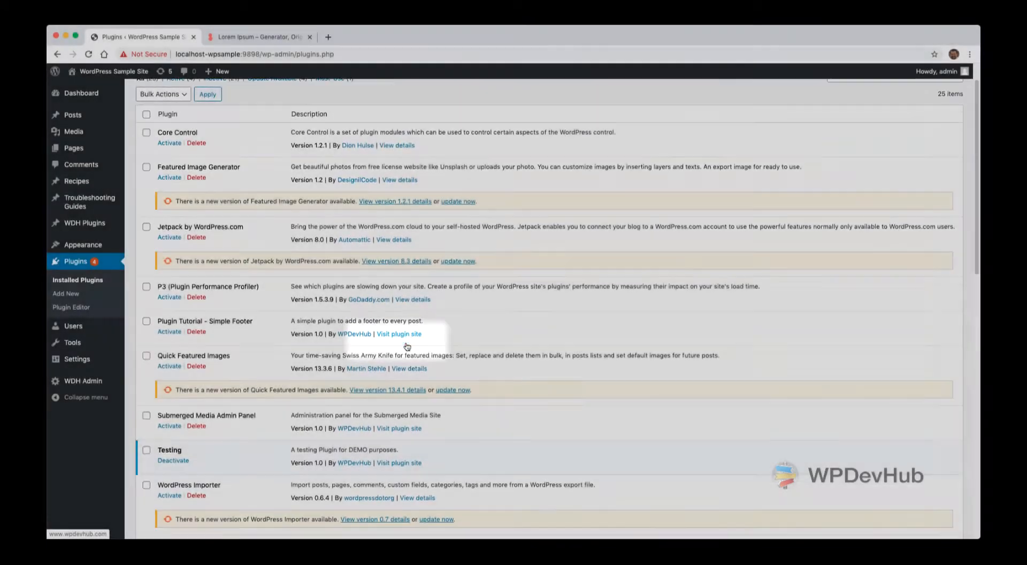
{"action": "scroll", "coordinate": [407, 346], "scroll_direction": "down", "scroll_amount": 20}
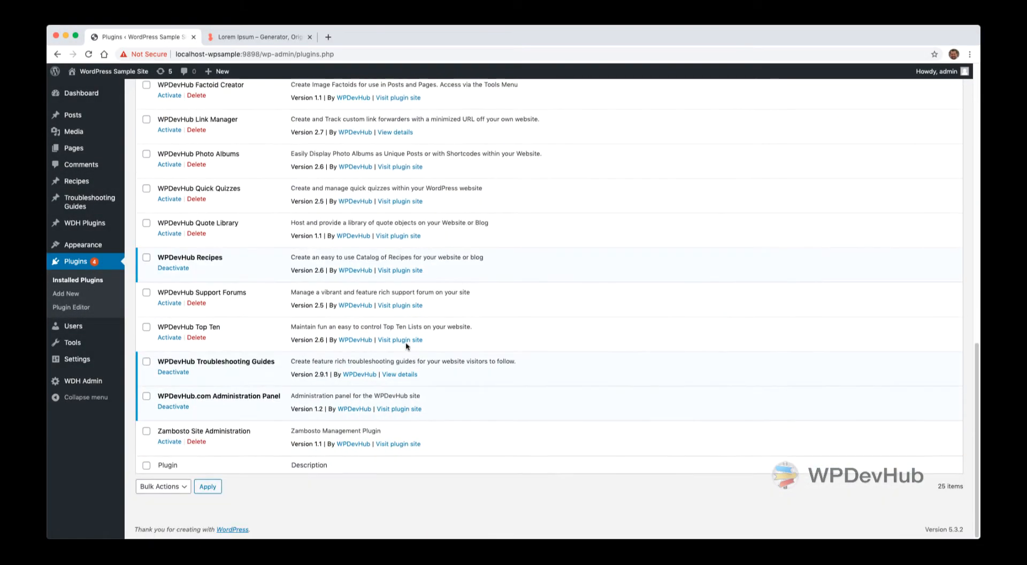
{"action": "scroll", "coordinate": [406, 345], "scroll_direction": "up", "scroll_amount": 20}
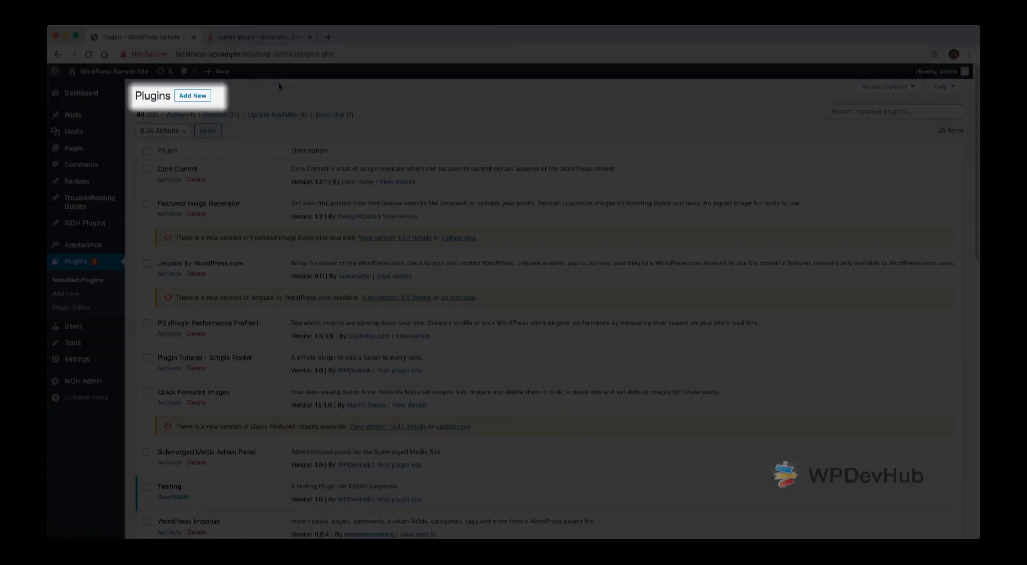
Install Wordfence Security – Firewall & Malware Scan from the recommended plugins on the Add Plugins page
{"action": "left_click", "coordinate": [196, 96]}
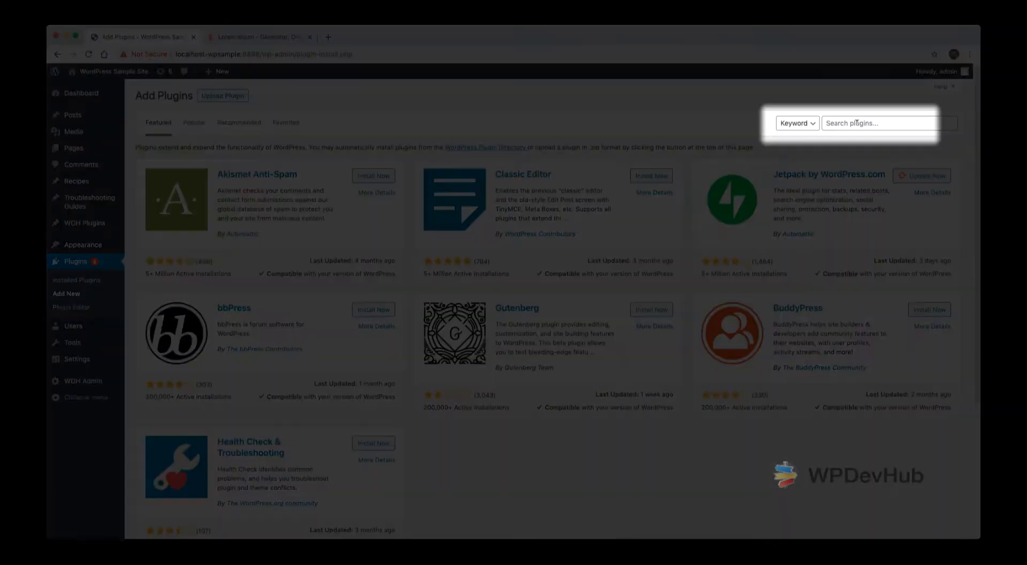
{"action": "left_click", "coordinate": [862, 124]}
{"action": "left_click", "coordinate": [841, 105]}
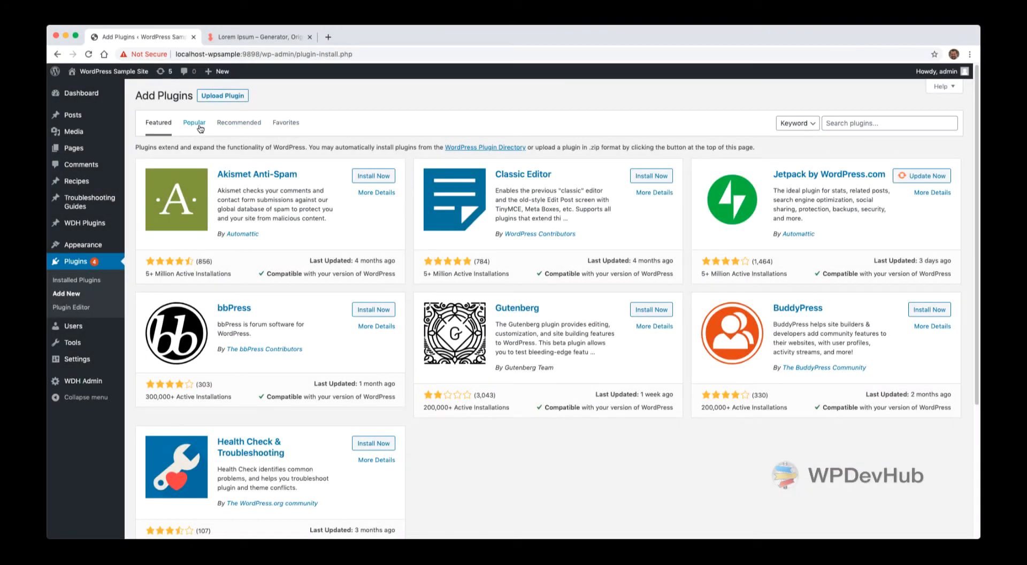
{"action": "left_click", "coordinate": [277, 124]}
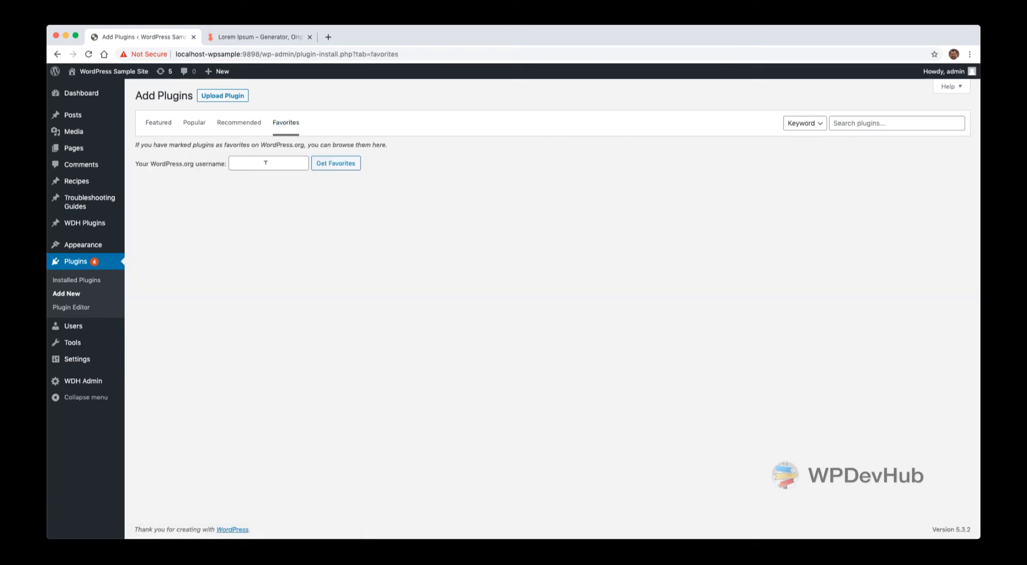
{"action": "left_click", "coordinate": [239, 123]}
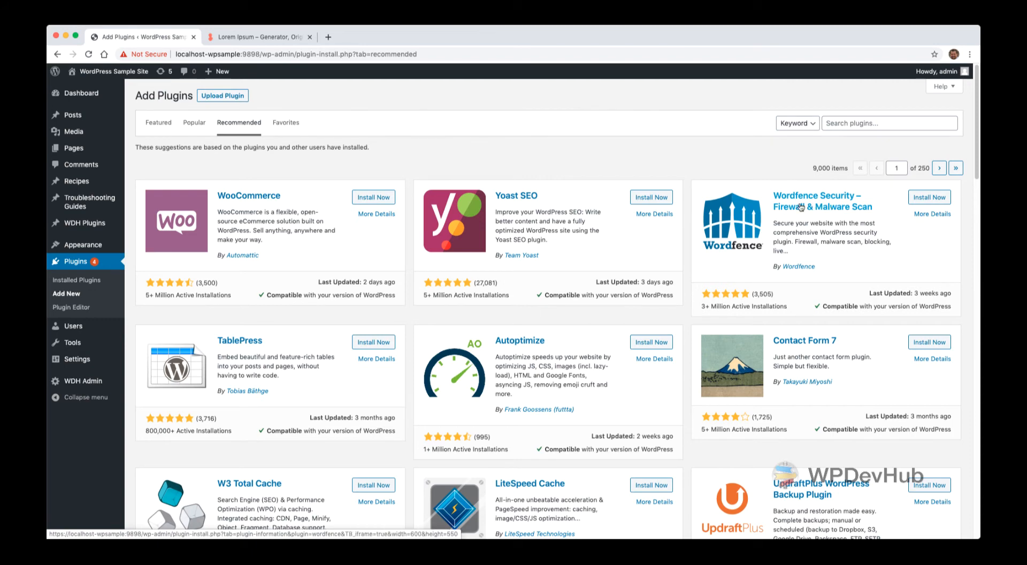
{"action": "left_click", "coordinate": [933, 200]}
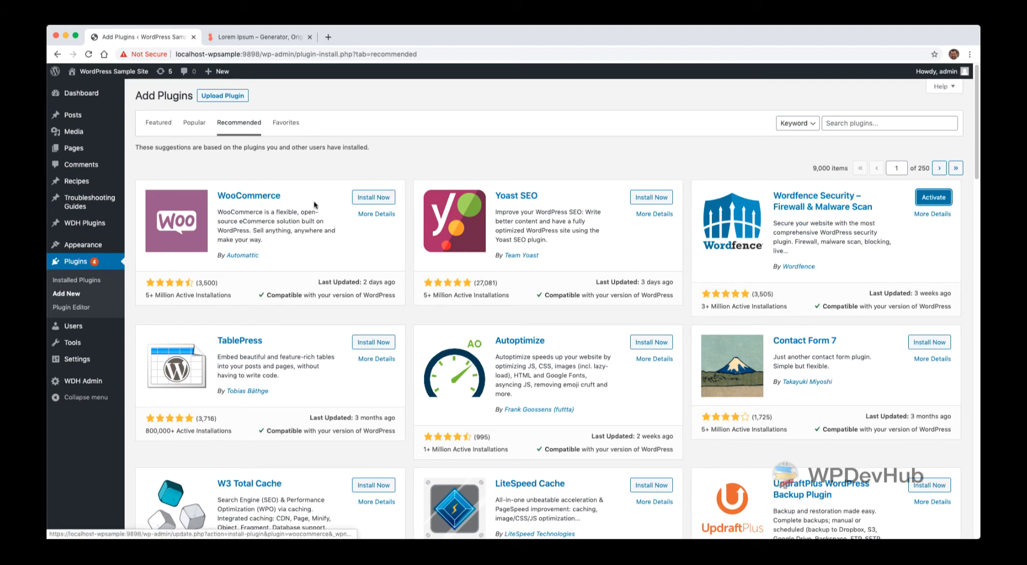
Find Wordfence Security among the installed plugins and check its name and description
{"action": "left_click", "coordinate": [80, 281]}
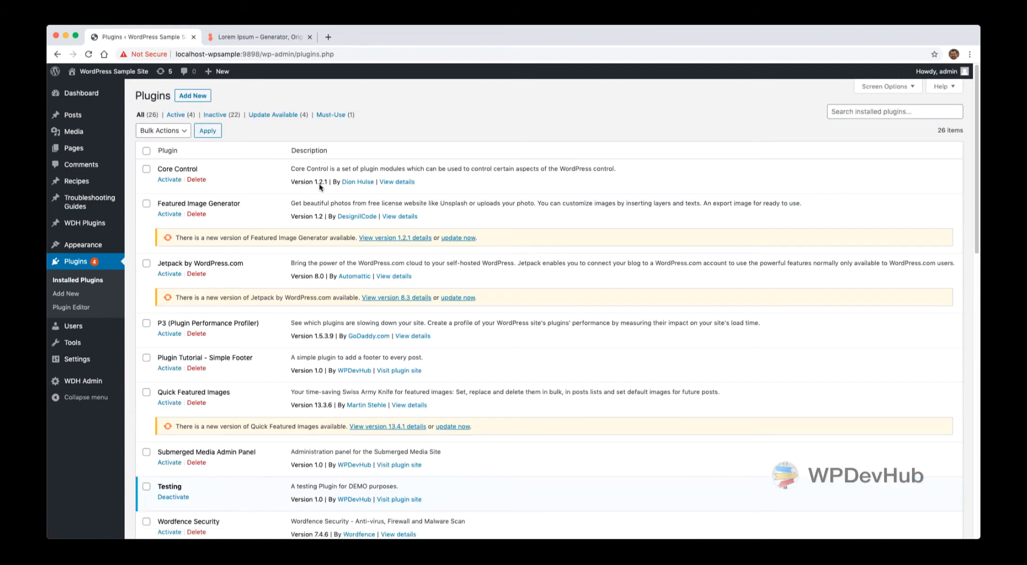
{"action": "scroll", "coordinate": [309, 239], "scroll_direction": "down", "scroll_amount": 10}
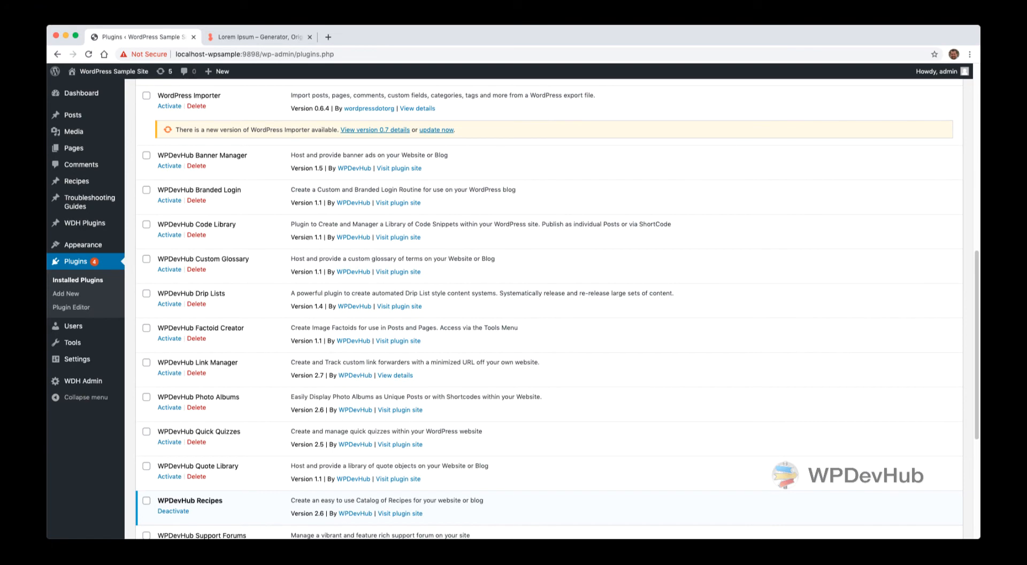
{"action": "scroll", "coordinate": [309, 239], "scroll_direction": "up", "scroll_amount": 5}
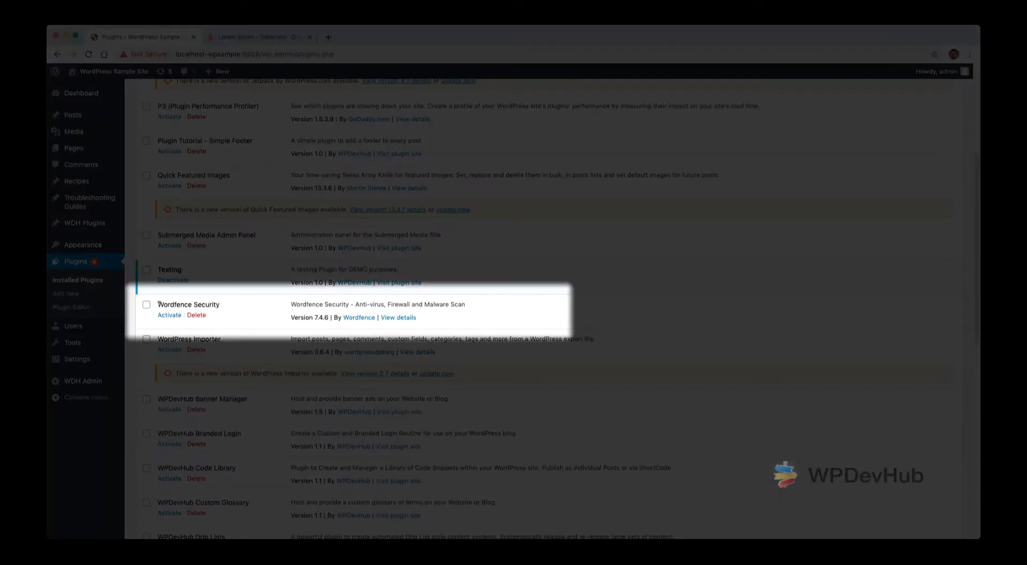
{"action": "left_click_drag", "start_coordinate": [157, 304], "coordinate": [223, 303]}
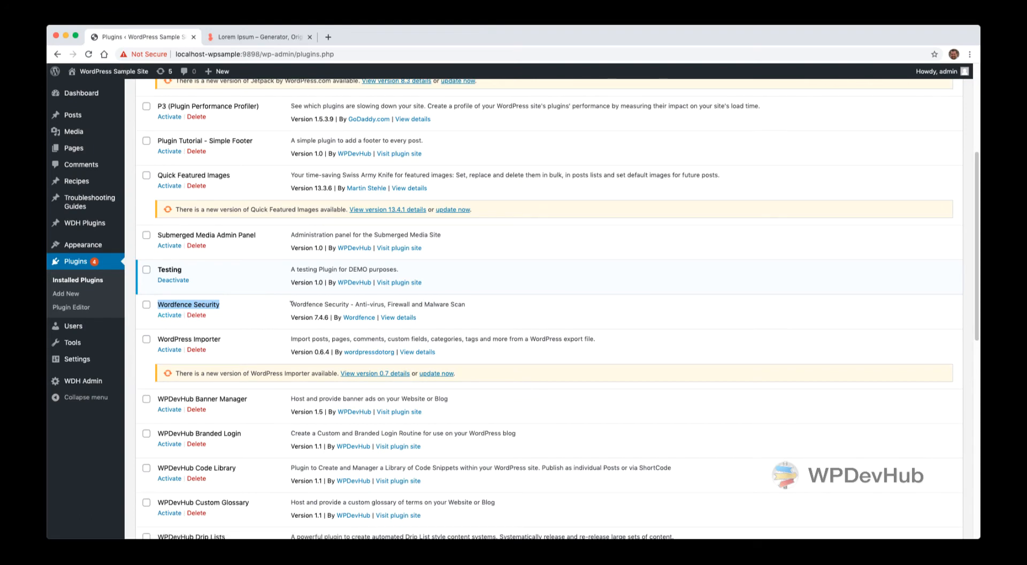
{"action": "left_click_drag", "start_coordinate": [291, 304], "coordinate": [466, 304]}
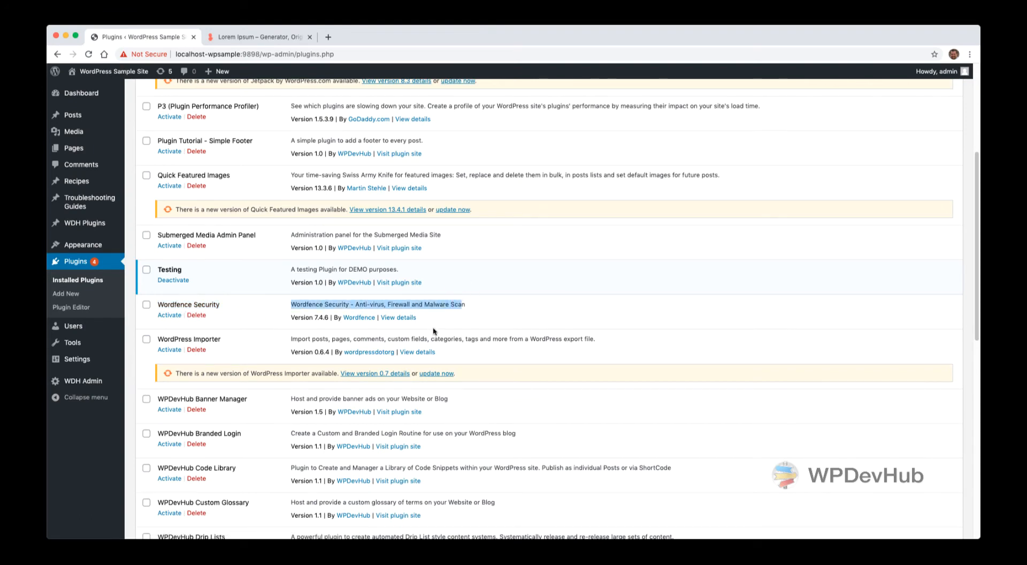
Open the Wordfence Security plugin details and read its description, installation instructions and FAQ
{"action": "left_click", "coordinate": [404, 319]}
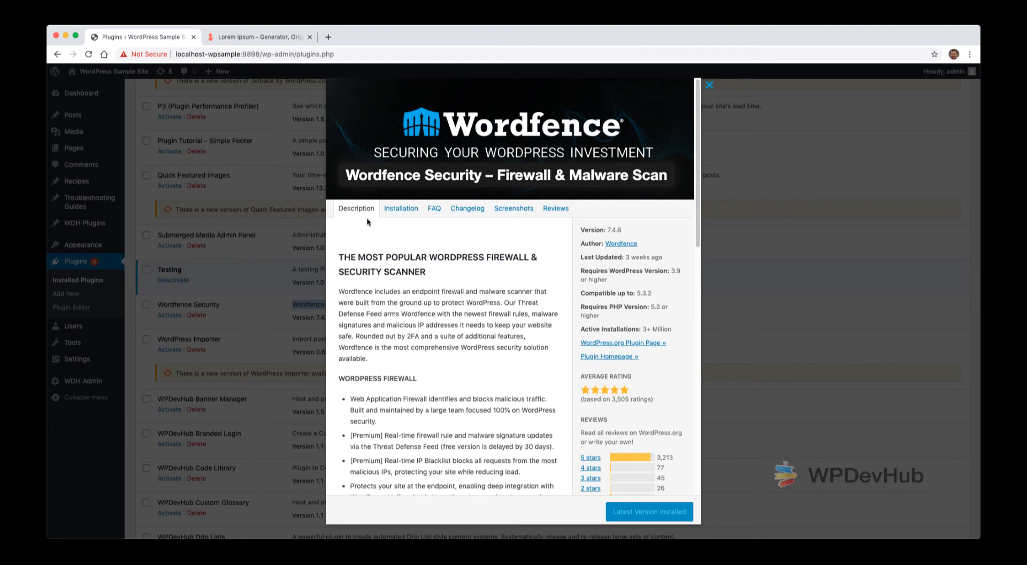
{"action": "scroll", "coordinate": [410, 328], "scroll_direction": "down", "scroll_amount": 1}
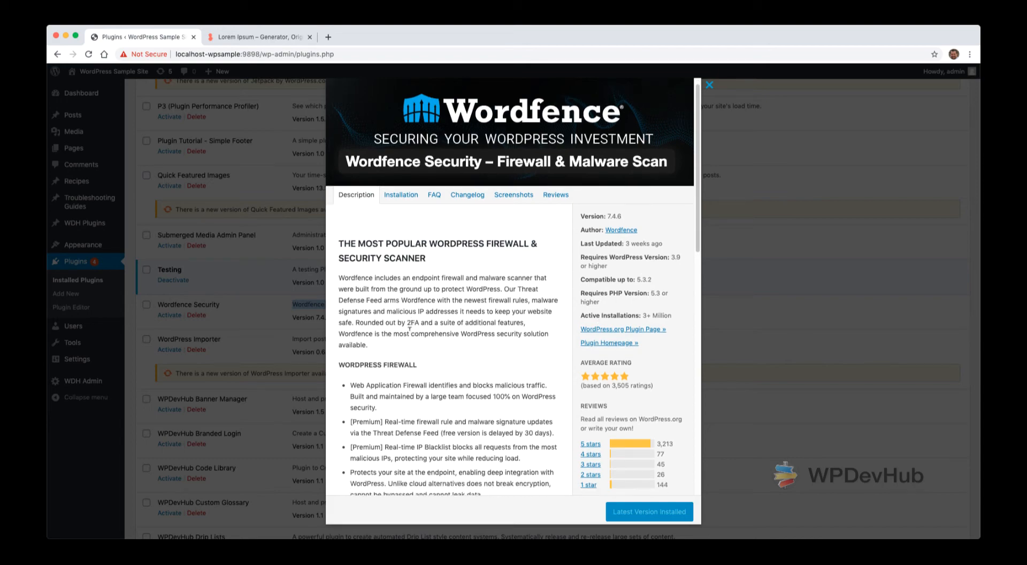
{"action": "scroll", "coordinate": [410, 328], "scroll_direction": "down", "scroll_amount": 10}
{"action": "scroll", "coordinate": [416, 325], "scroll_direction": "up", "scroll_amount": 8}
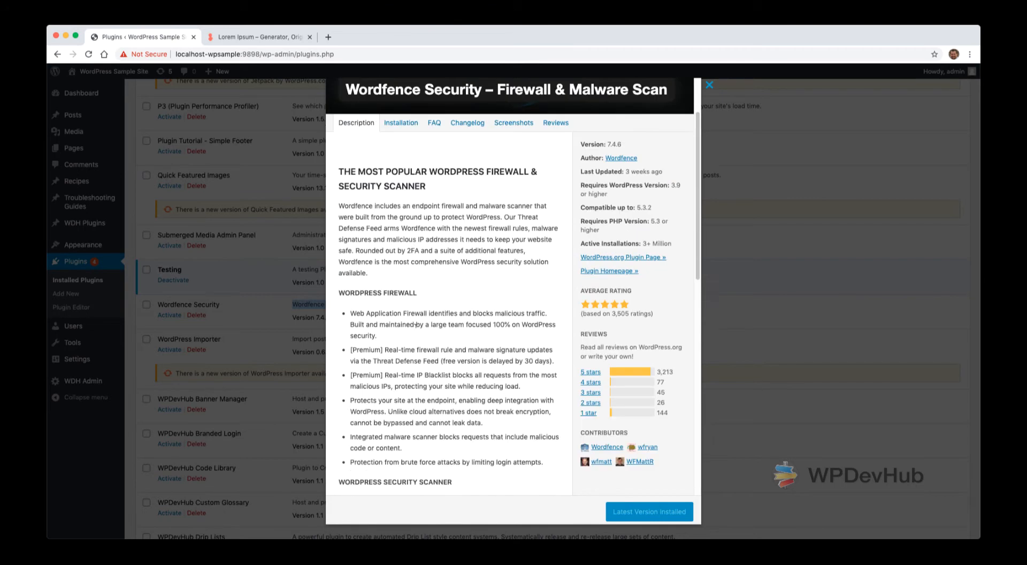
{"action": "scroll", "coordinate": [416, 324], "scroll_direction": "up", "scroll_amount": 3}
{"action": "left_click", "coordinate": [405, 210]}
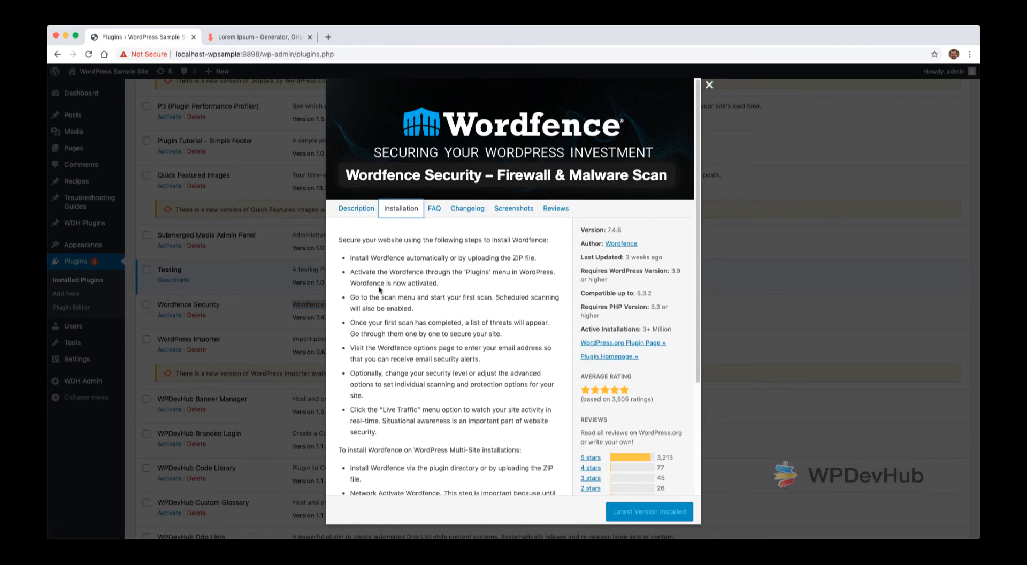
{"action": "left_click", "coordinate": [435, 210]}
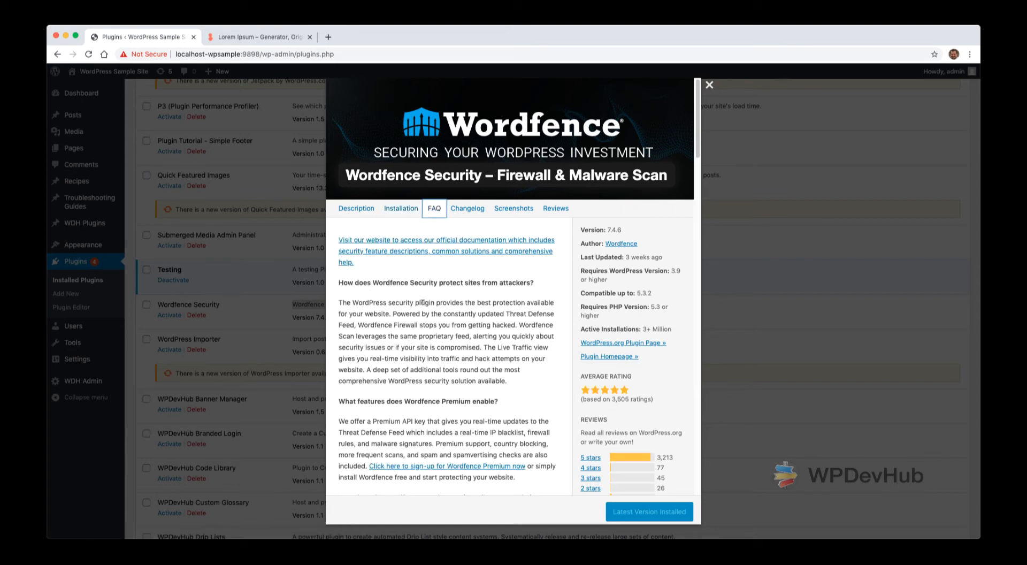
Read through the Wordfence changelog, from the 7.4.6 entry down to the older releases
{"action": "left_click", "coordinate": [471, 210]}
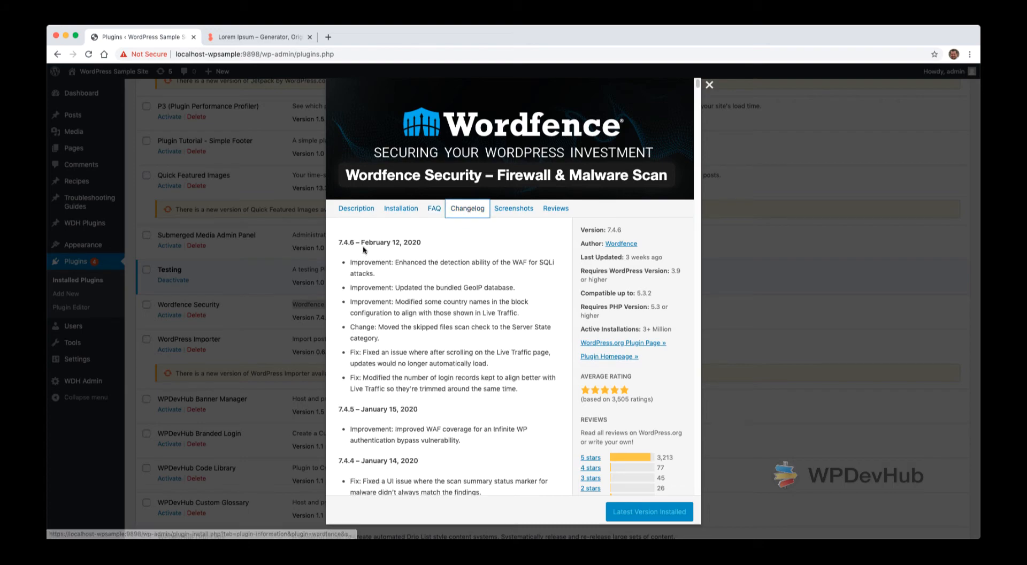
{"action": "left_click_drag", "start_coordinate": [344, 242], "coordinate": [365, 337]}
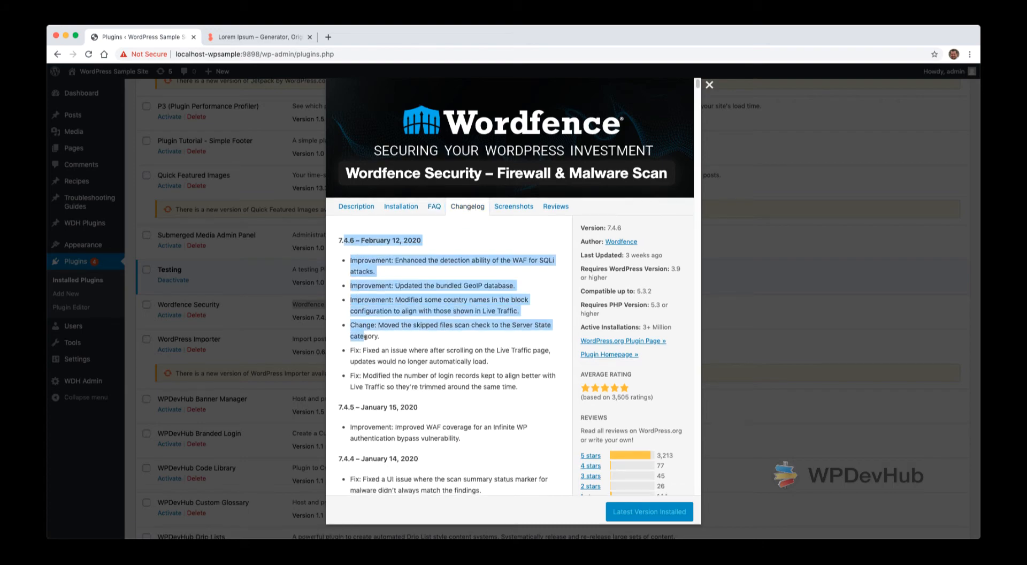
{"action": "scroll", "coordinate": [366, 338], "scroll_direction": "down", "scroll_amount": 20}
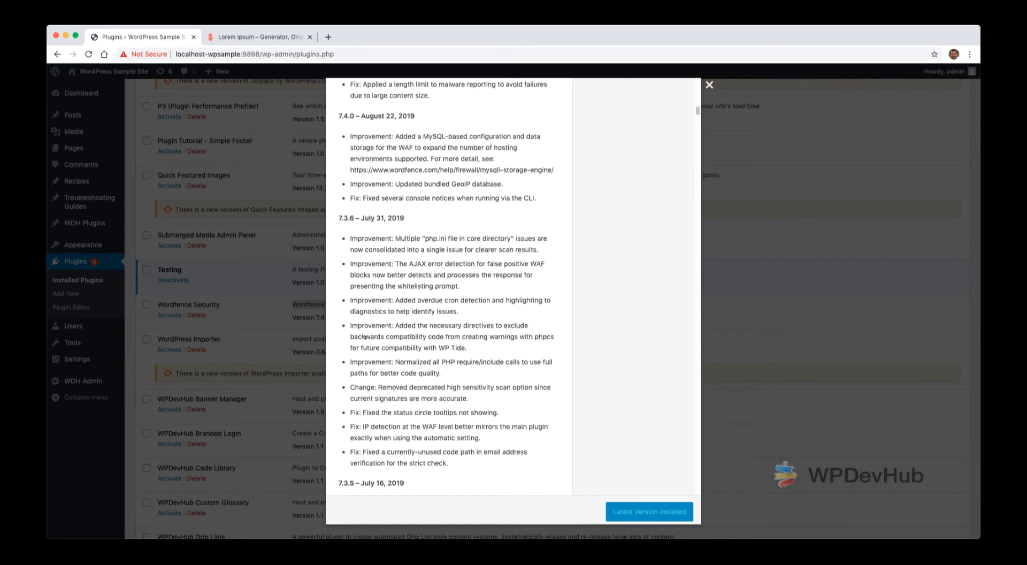
{"action": "scroll", "coordinate": [365, 337], "scroll_direction": "down", "scroll_amount": 20}
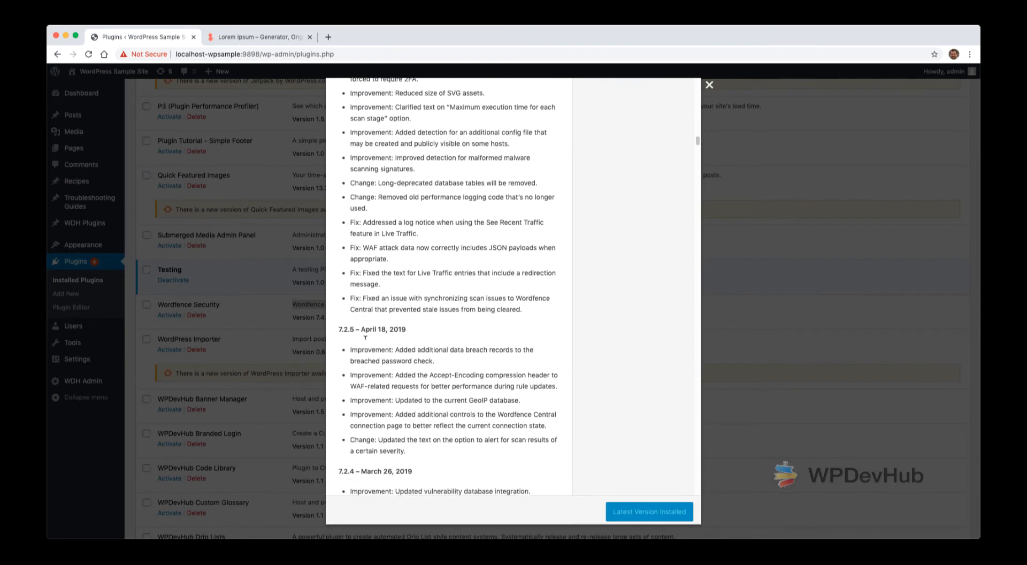
{"action": "scroll", "coordinate": [365, 337], "scroll_direction": "down", "scroll_amount": 8}
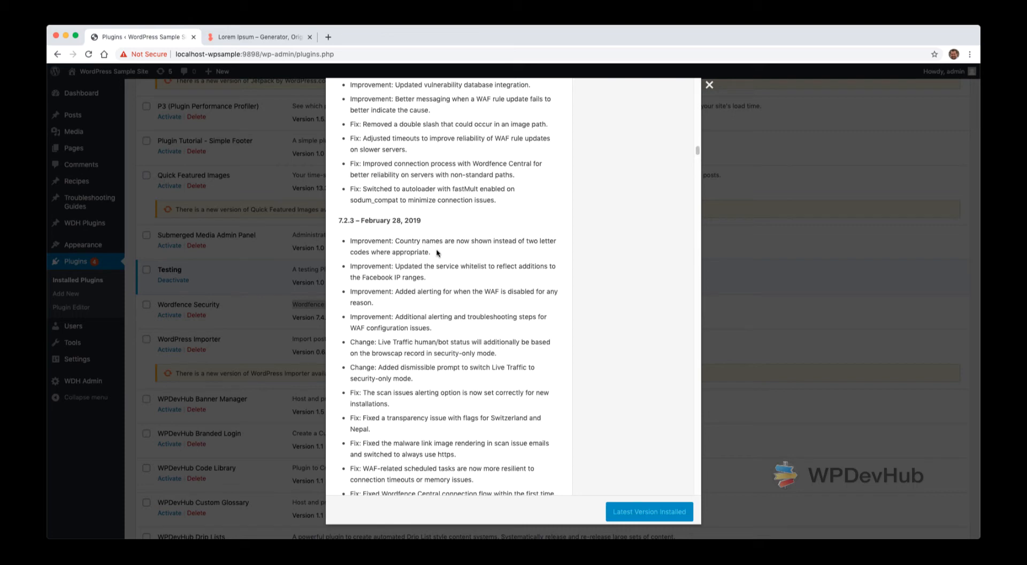
{"action": "left_click_drag", "start_coordinate": [698, 154], "coordinate": [698, 81]}
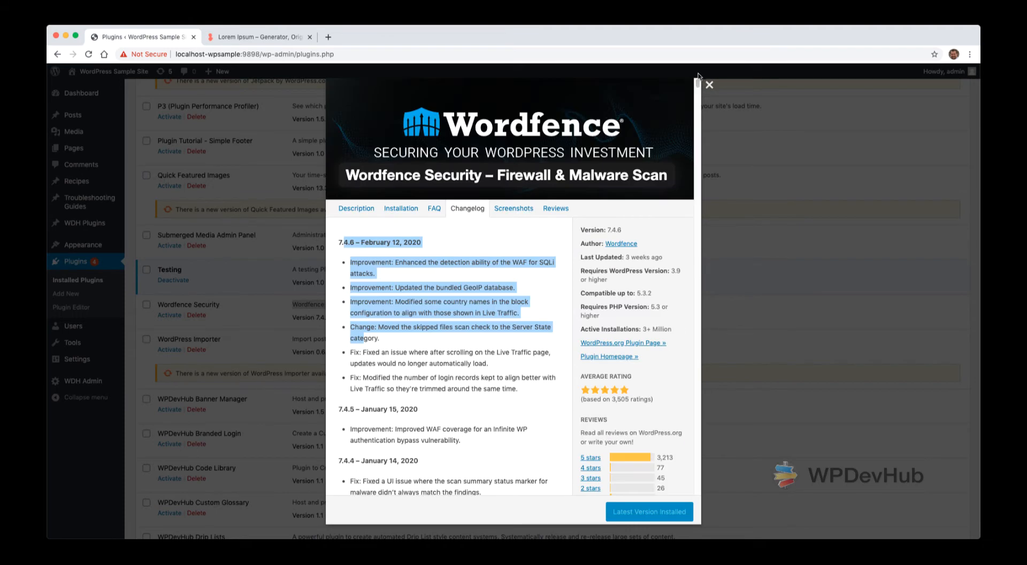
Look through the Wordfence screenshots, user reviews and rating breakdown, and close the plugin details
{"action": "left_click", "coordinate": [515, 210]}
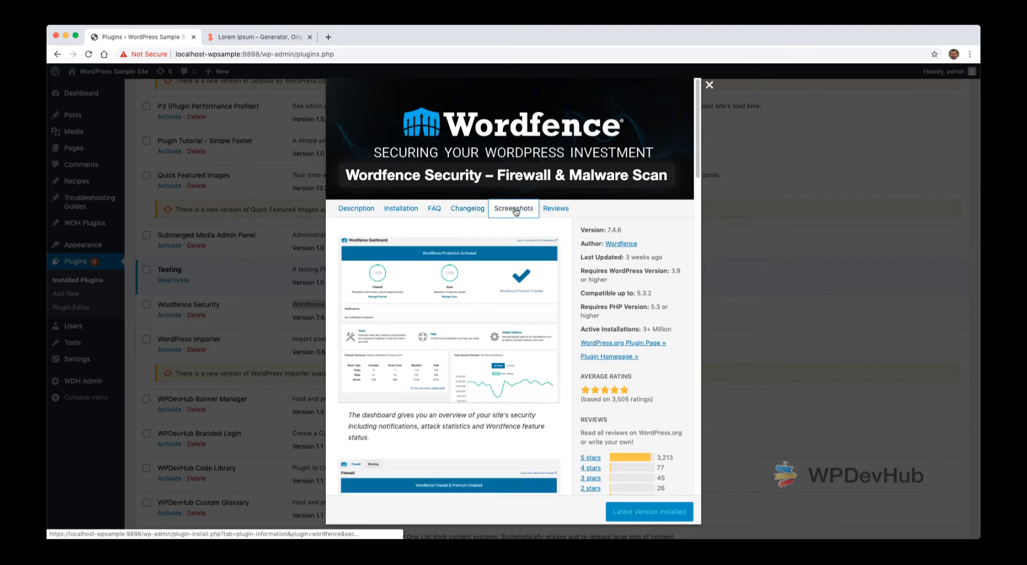
{"action": "scroll", "coordinate": [440, 317], "scroll_direction": "down", "scroll_amount": 10}
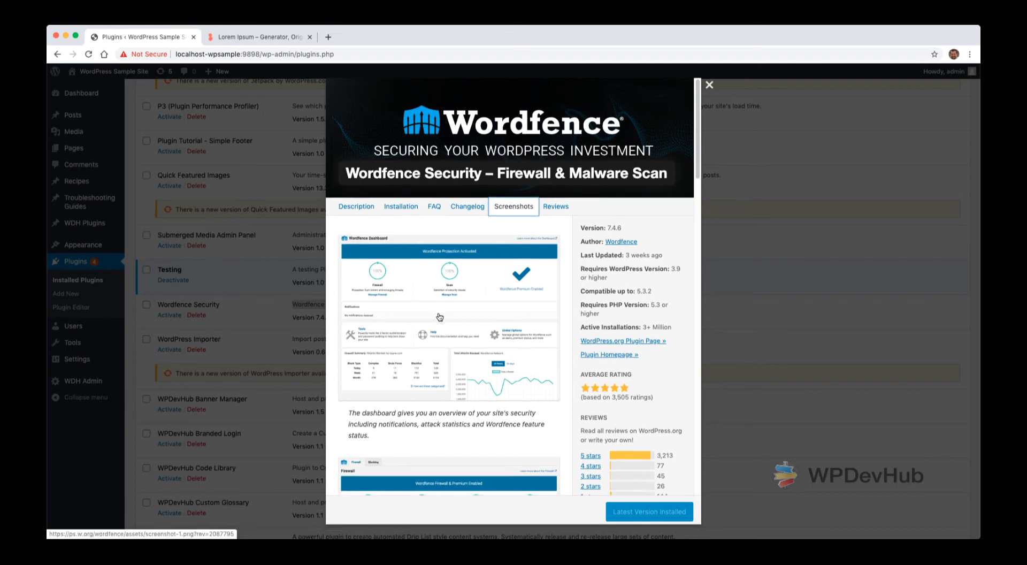
{"action": "scroll", "coordinate": [440, 317], "scroll_direction": "down", "scroll_amount": 5}
{"action": "scroll", "coordinate": [440, 317], "scroll_direction": "up", "scroll_amount": 20}
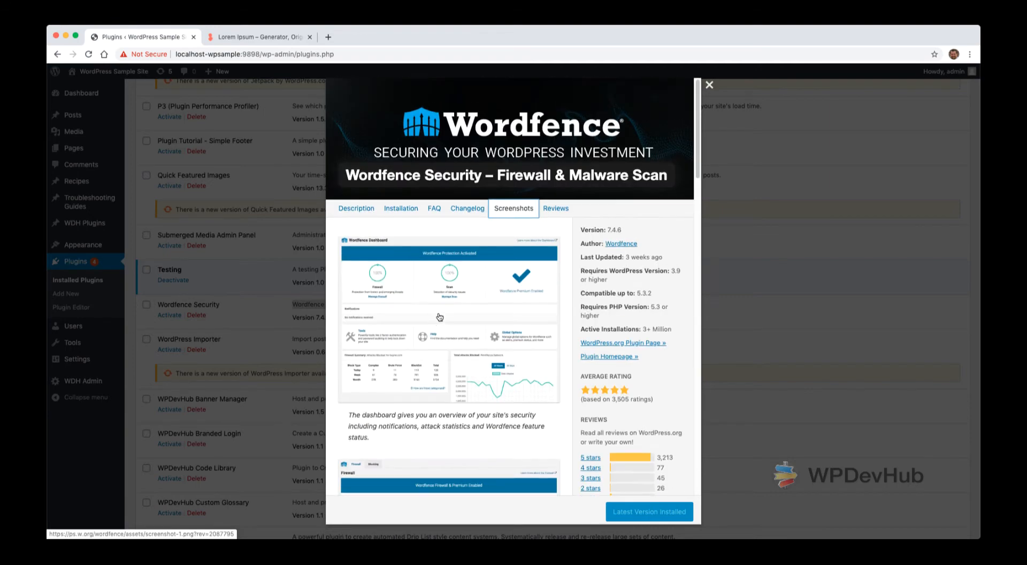
{"action": "left_click", "coordinate": [560, 213]}
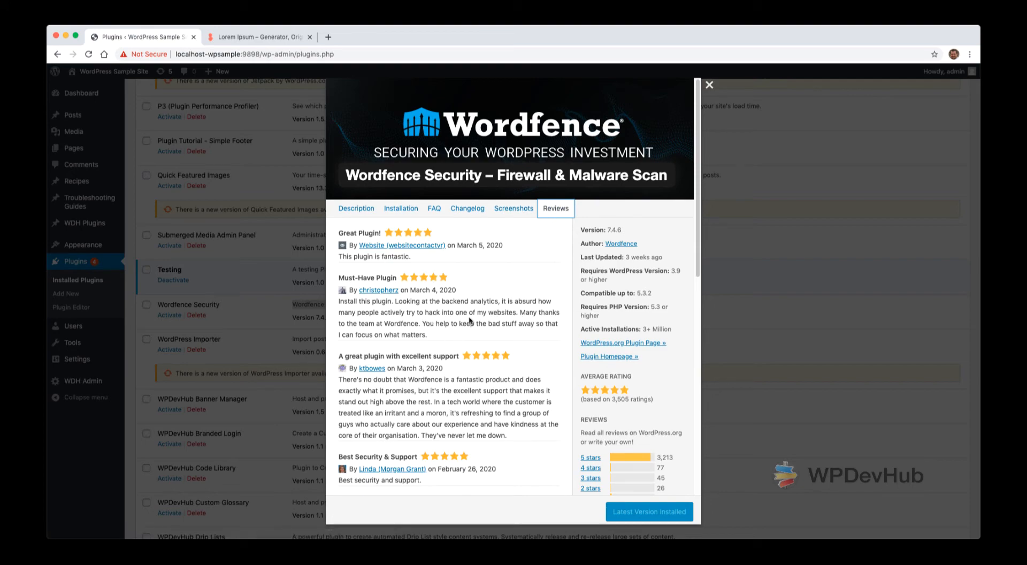
{"action": "scroll", "coordinate": [470, 320], "scroll_direction": "down", "scroll_amount": 10}
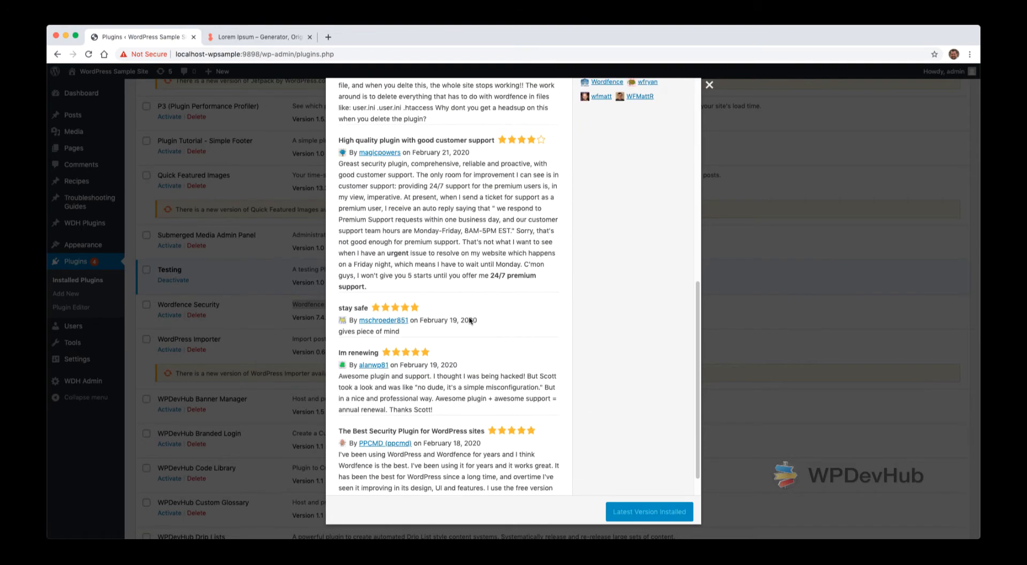
{"action": "scroll", "coordinate": [474, 317], "scroll_direction": "up", "scroll_amount": 6}
{"action": "scroll", "coordinate": [474, 316], "scroll_direction": "up", "scroll_amount": 3}
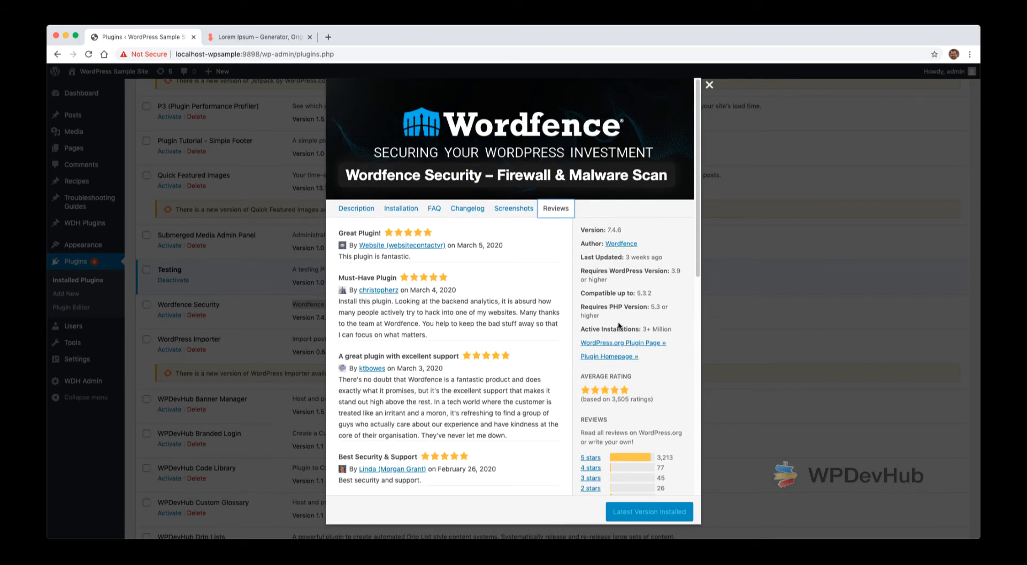
{"action": "scroll", "coordinate": [619, 326], "scroll_direction": "down", "scroll_amount": 3}
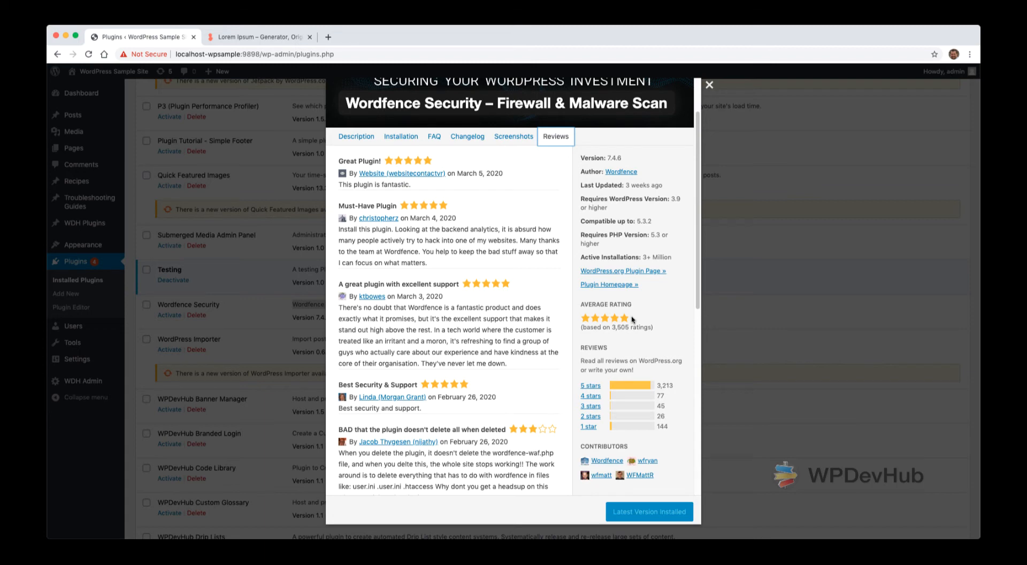
{"action": "left_click", "coordinate": [710, 85]}
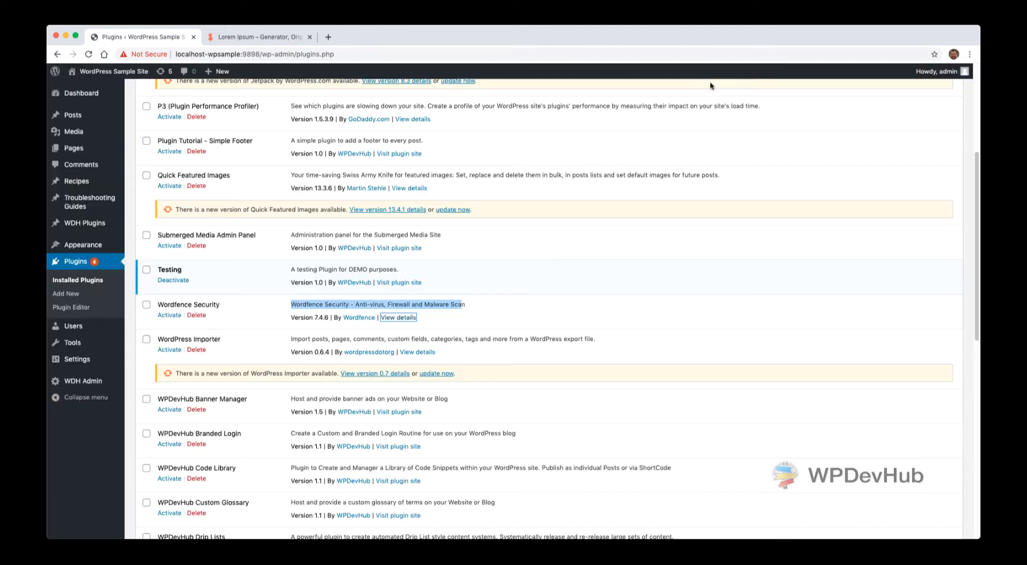
Activate the Wordfence Security plugin and dismiss its pop-up asking where to send security alerts
{"action": "left_click", "coordinate": [603, 273]}
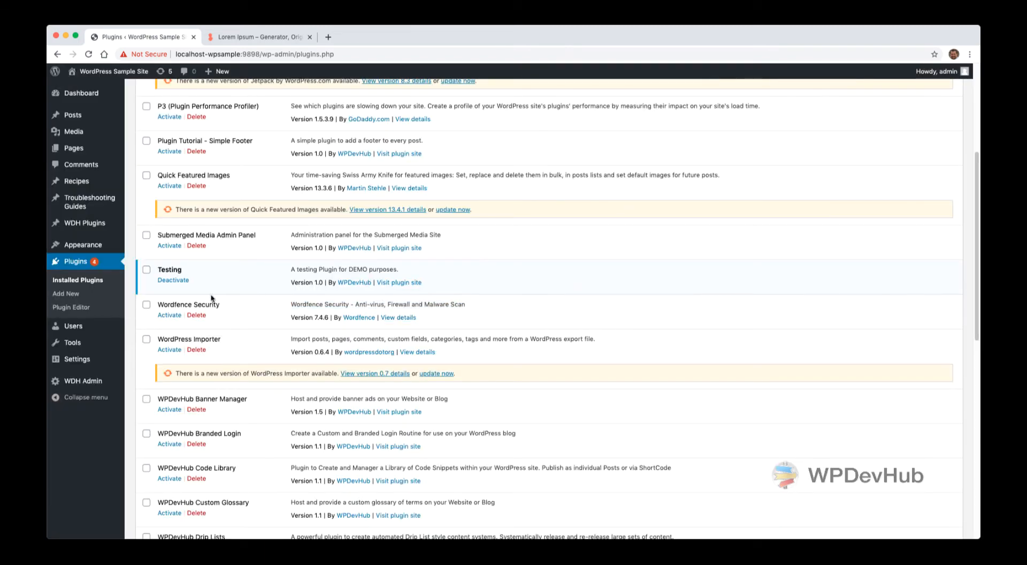
{"action": "left_click", "coordinate": [170, 315]}
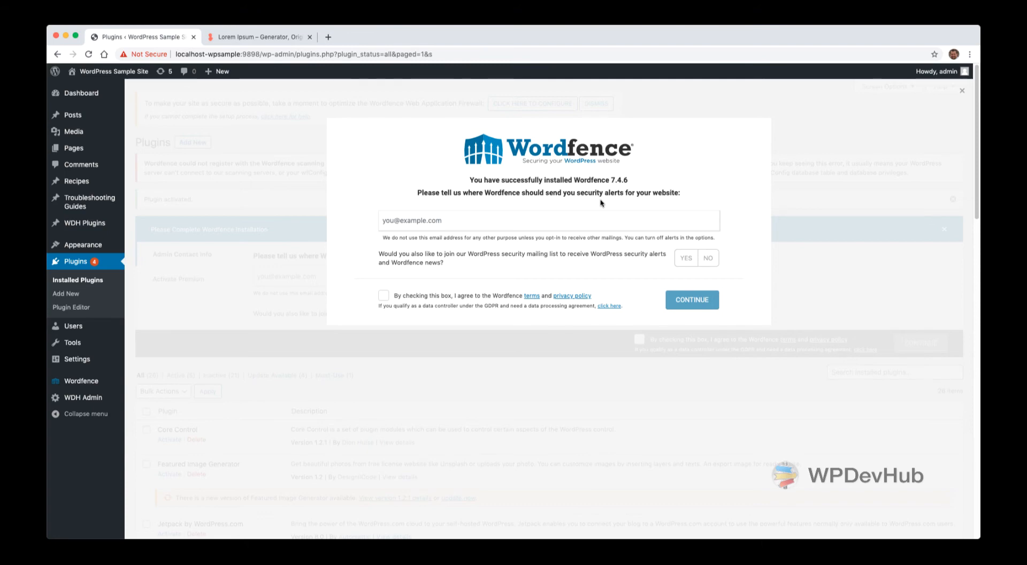
{"action": "left_click", "coordinate": [962, 91]}
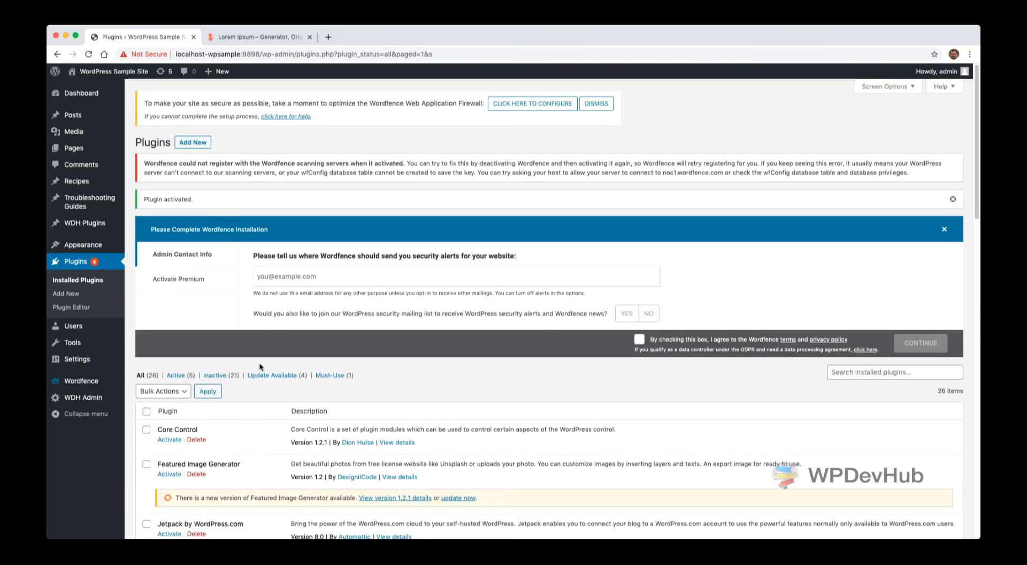
{"action": "scroll", "coordinate": [261, 367], "scroll_direction": "down", "scroll_amount": 4}
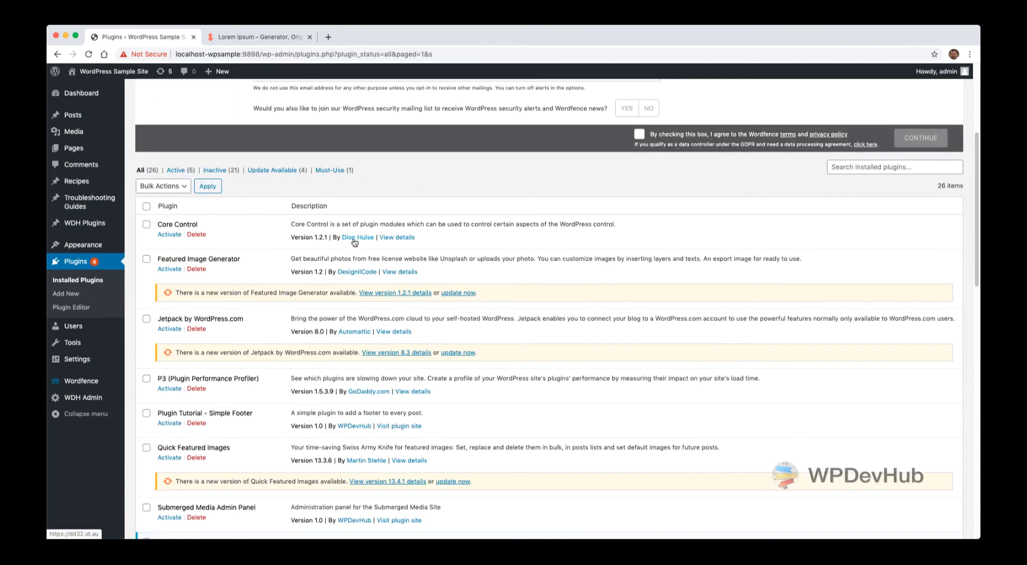
{"action": "scroll", "coordinate": [354, 242], "scroll_direction": "down", "scroll_amount": 3}
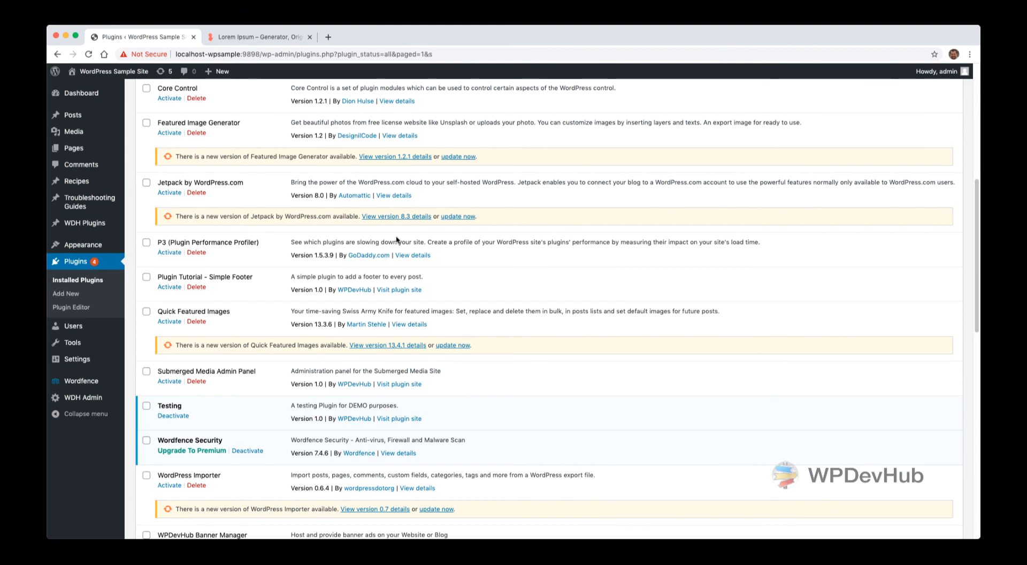
{"action": "scroll", "coordinate": [397, 239], "scroll_direction": "up", "scroll_amount": 7}
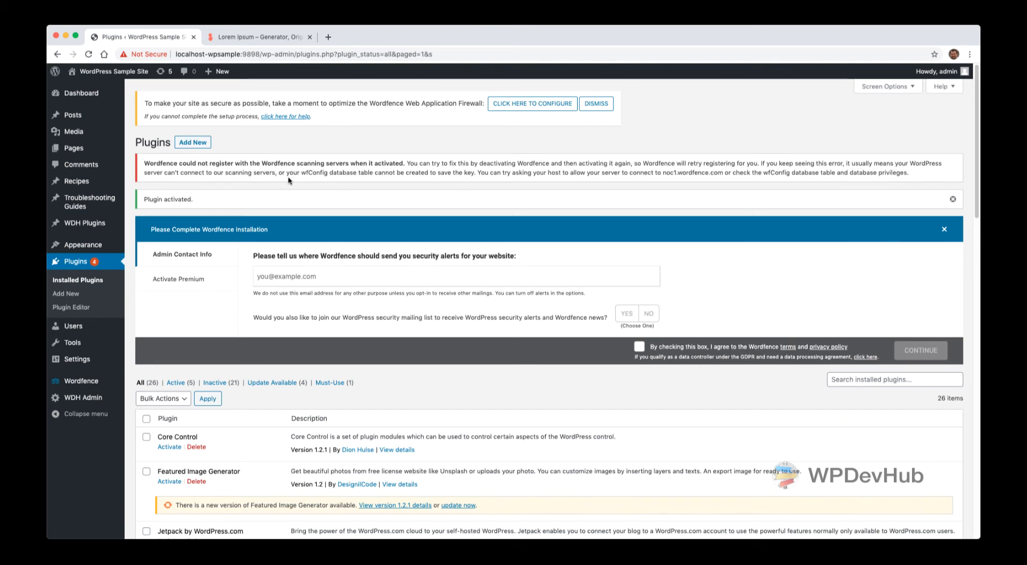
Dismiss the Wordfence installation banner and the activation notice, and deactivate Wordfence Security
{"action": "left_click", "coordinate": [945, 232]}
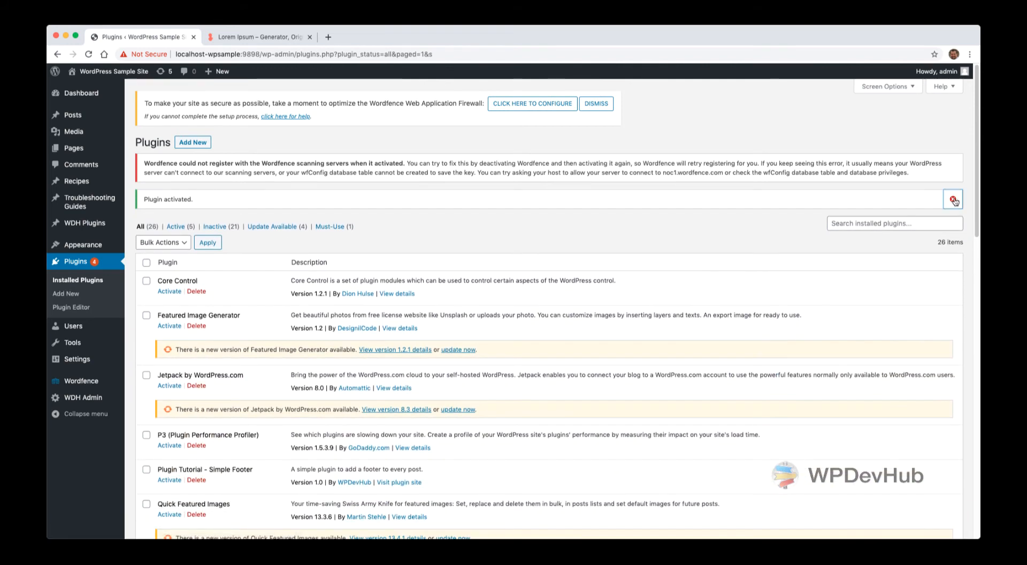
{"action": "left_click", "coordinate": [953, 199]}
{"action": "scroll", "coordinate": [544, 303], "scroll_direction": "down", "scroll_amount": 5}
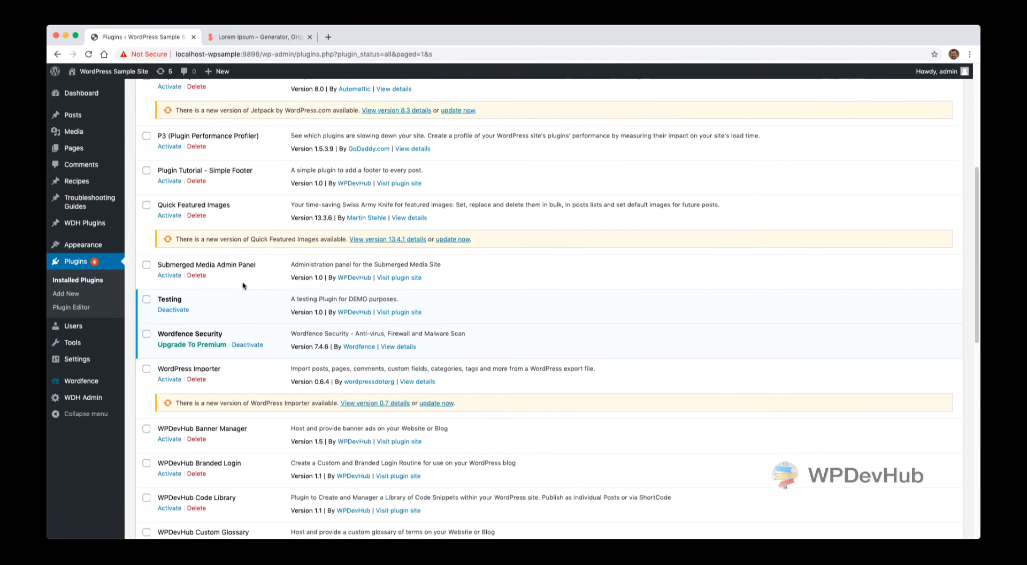
{"action": "left_click", "coordinate": [247, 345]}
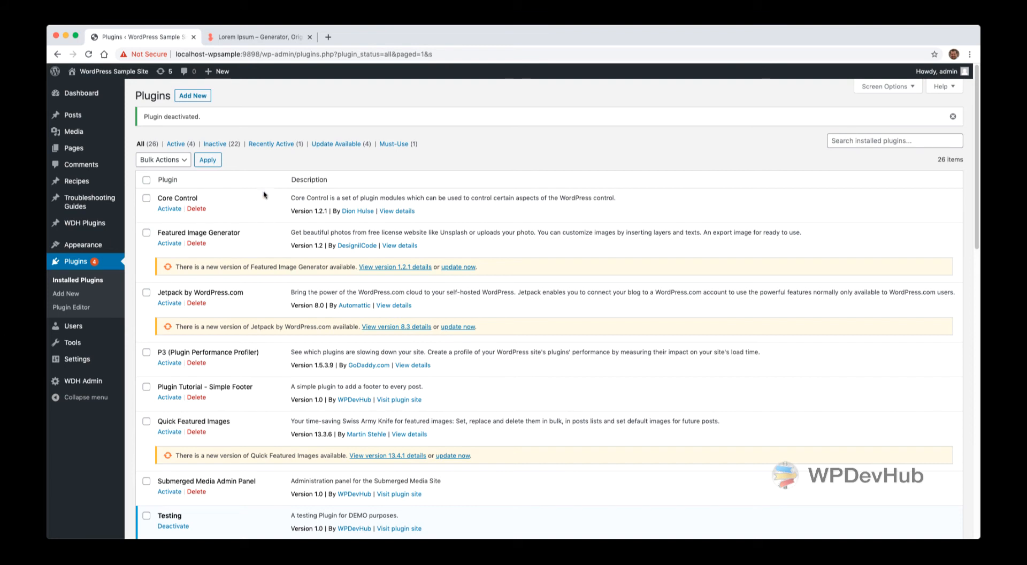
Activate the Core Control plugin and deactivate it again
{"action": "left_click_drag", "start_coordinate": [157, 198], "coordinate": [199, 201]}
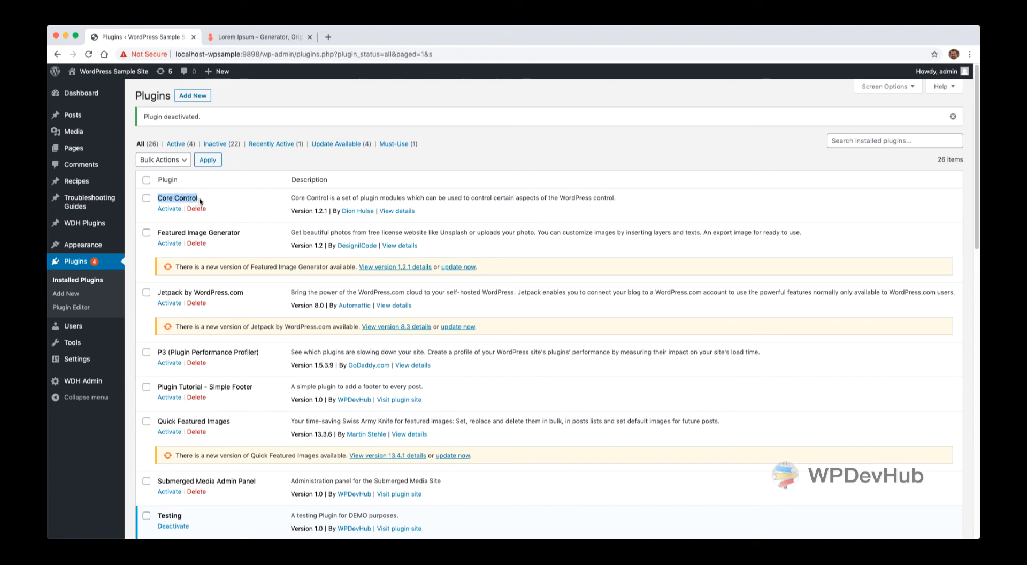
{"action": "left_click", "coordinate": [170, 211]}
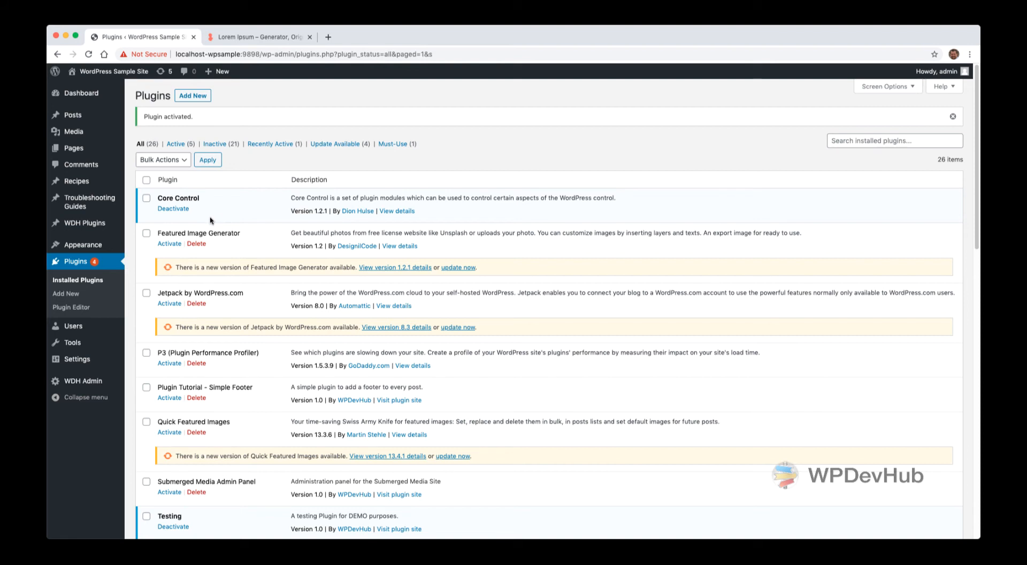
{"action": "mouse_move", "coordinate": [80, 361]}
{"action": "left_click", "coordinate": [173, 210]}
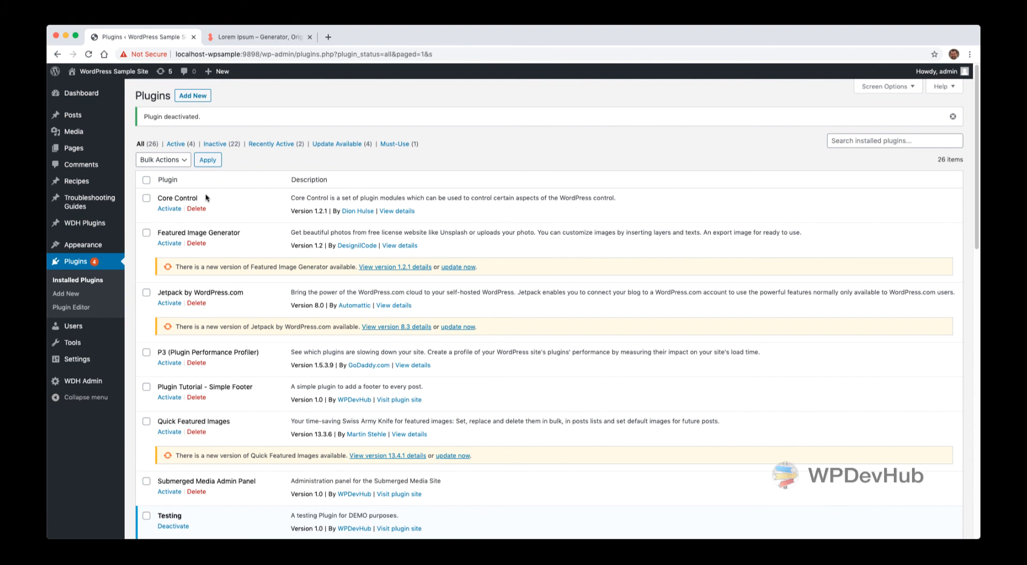
{"action": "left_click_drag", "start_coordinate": [340, 197], "coordinate": [289, 197]}
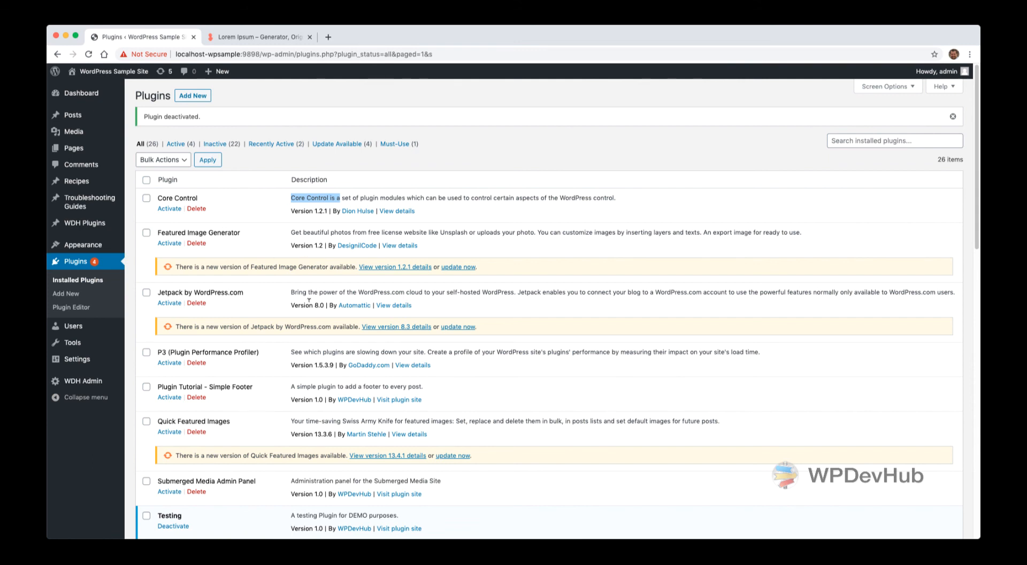
Delete the inactive Submerged Media Admin Panel plugin and its data from the installed plugins
{"action": "scroll", "coordinate": [267, 348], "scroll_direction": "down", "scroll_amount": 2}
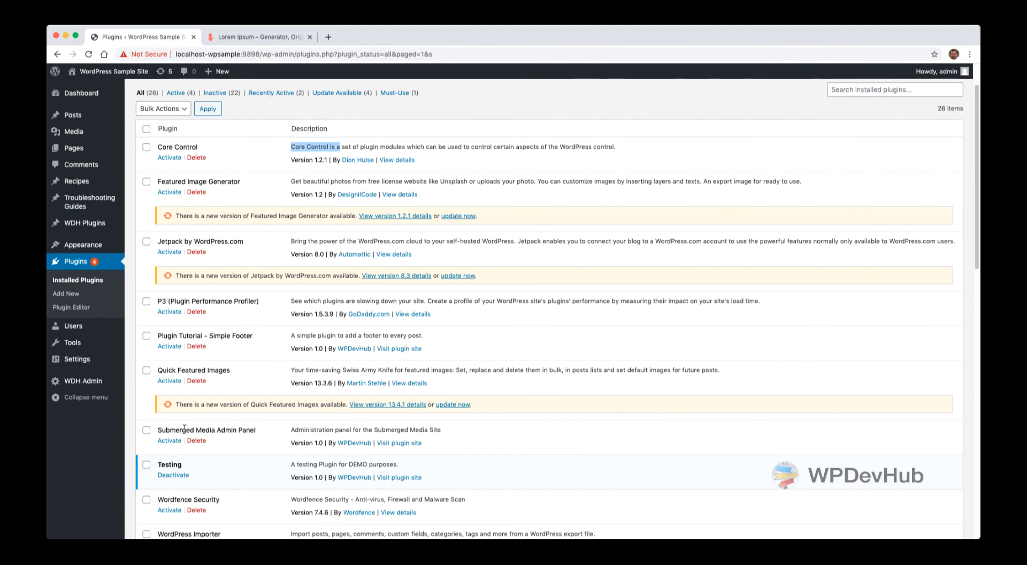
{"action": "left_click_drag", "start_coordinate": [180, 431], "coordinate": [237, 431]}
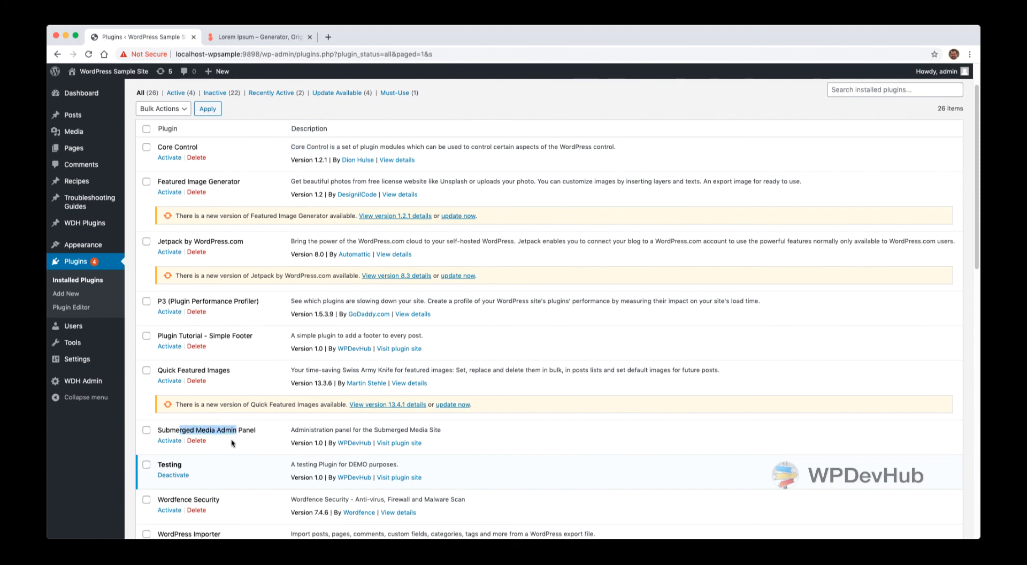
{"action": "left_click", "coordinate": [232, 443]}
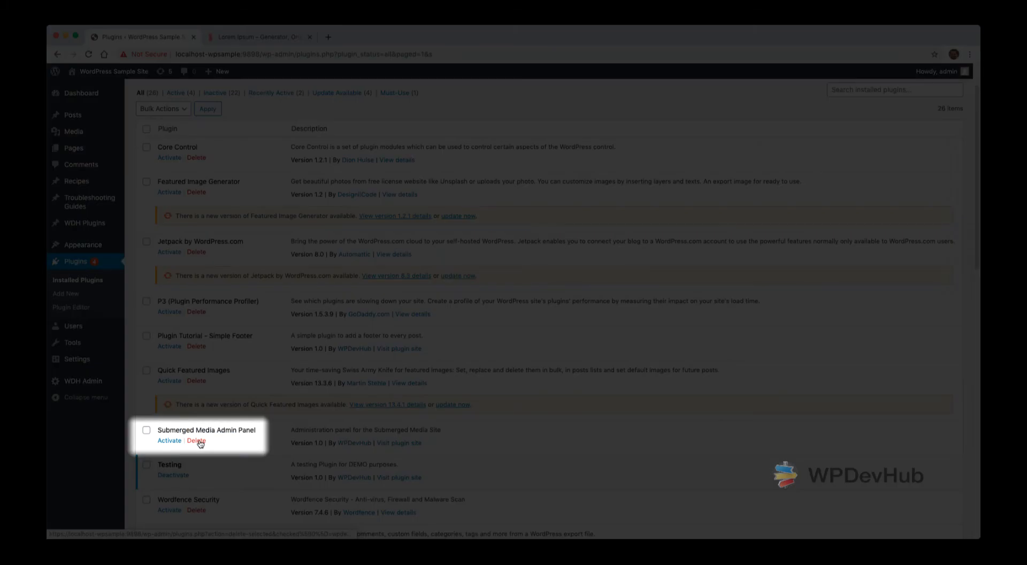
{"action": "left_click", "coordinate": [198, 441]}
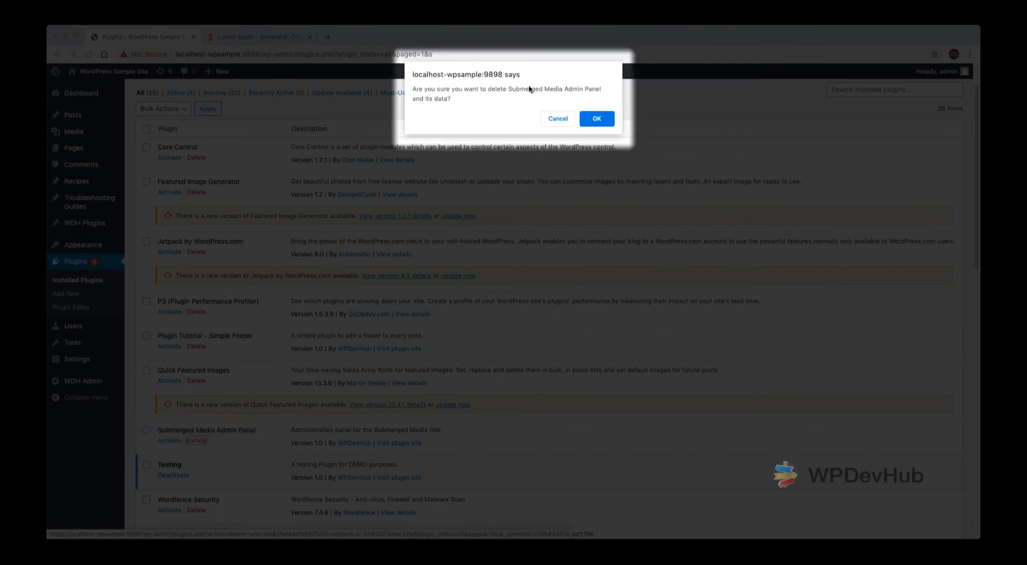
{"action": "left_click", "coordinate": [597, 120]}
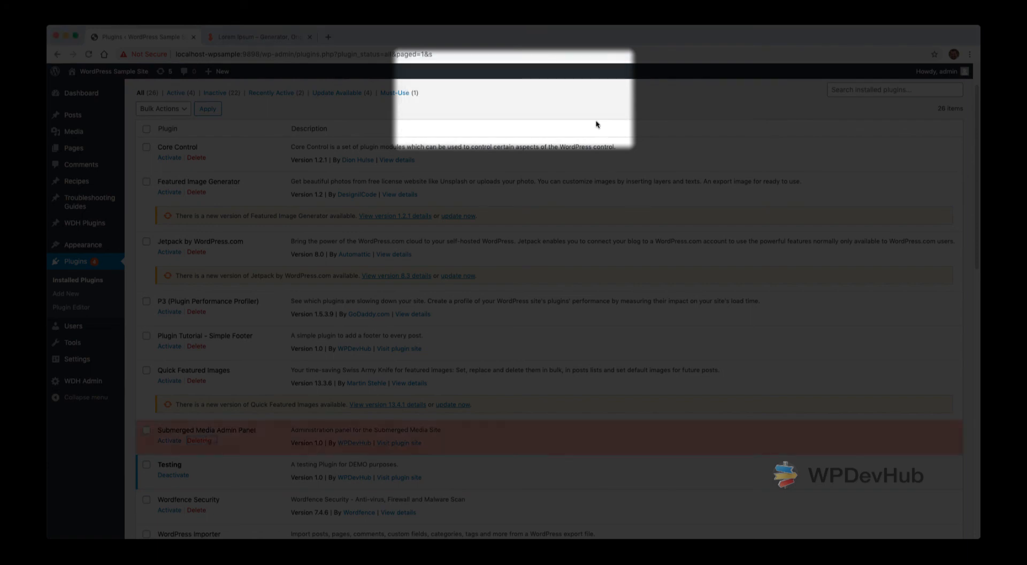
{"action": "left_click_drag", "start_coordinate": [298, 430], "coordinate": [182, 429]}
{"action": "left_click", "coordinate": [341, 426]}
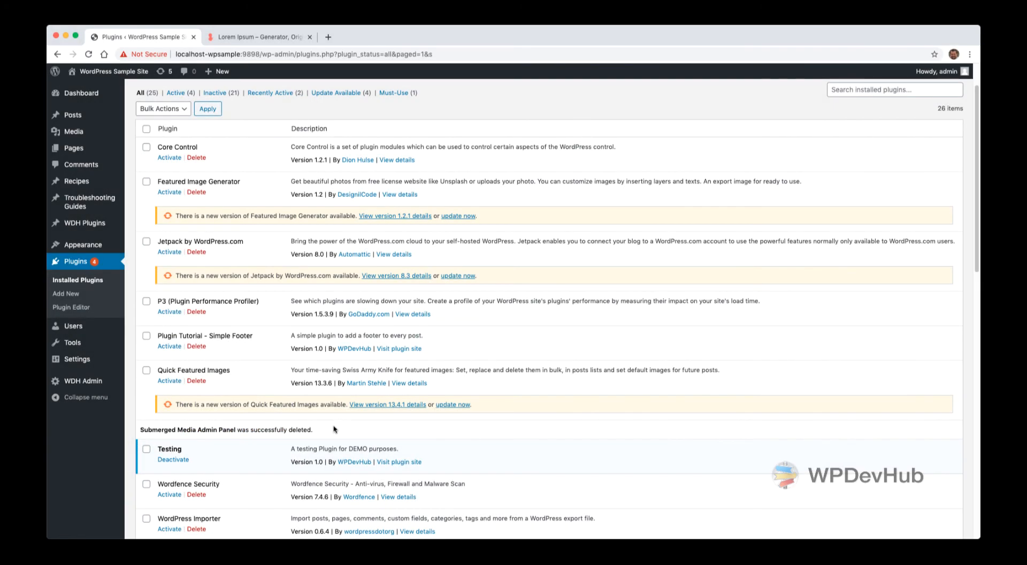
{"action": "left_click_drag", "start_coordinate": [333, 430], "coordinate": [220, 429]}
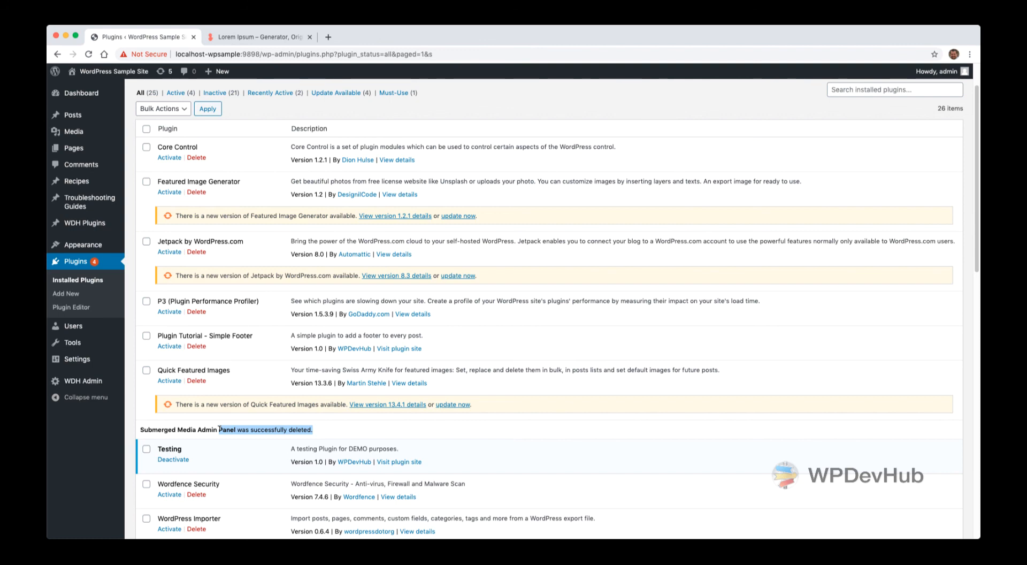
{"action": "scroll", "coordinate": [236, 236], "scroll_direction": "up", "scroll_amount": 2}
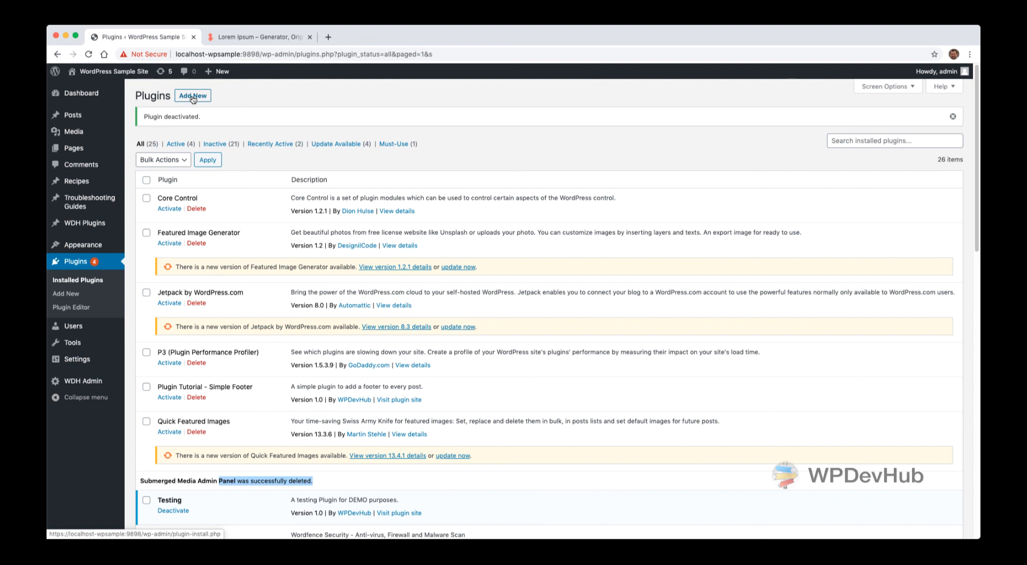
{"action": "left_click", "coordinate": [256, 95]}
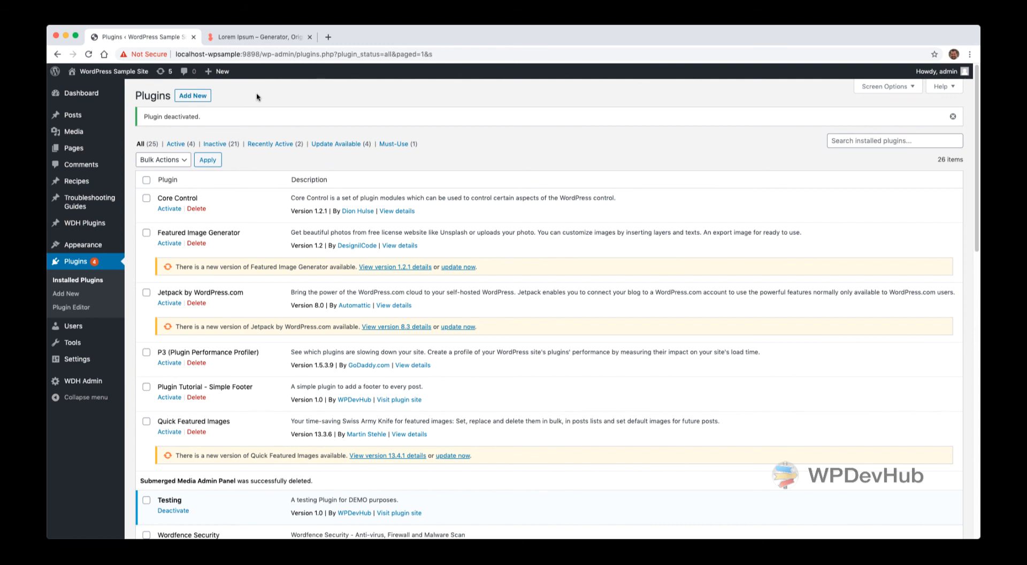